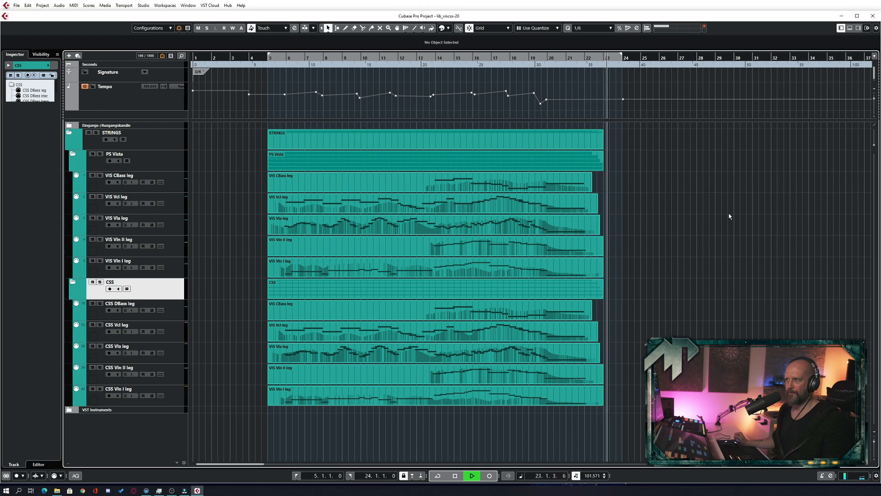
# Step: Solo the PS Vista folder with nothing selected and play its string passage from bar 5
pyautogui.press('space')
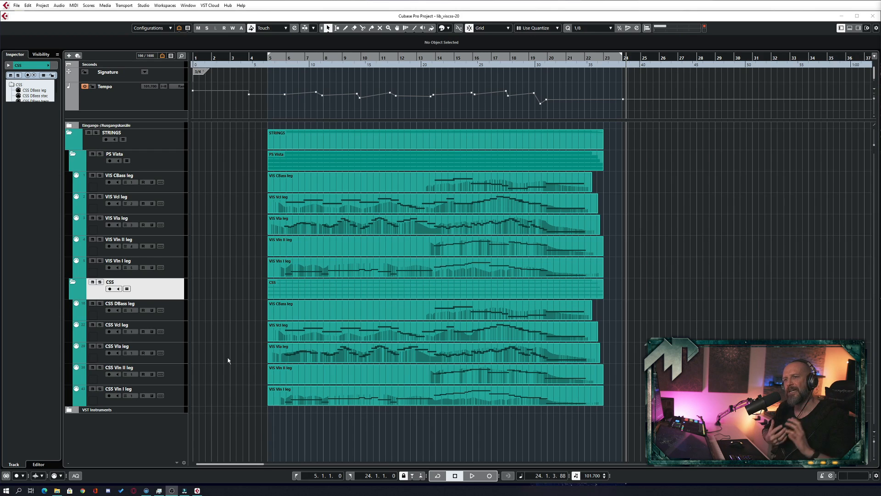
pyautogui.click(229, 173)
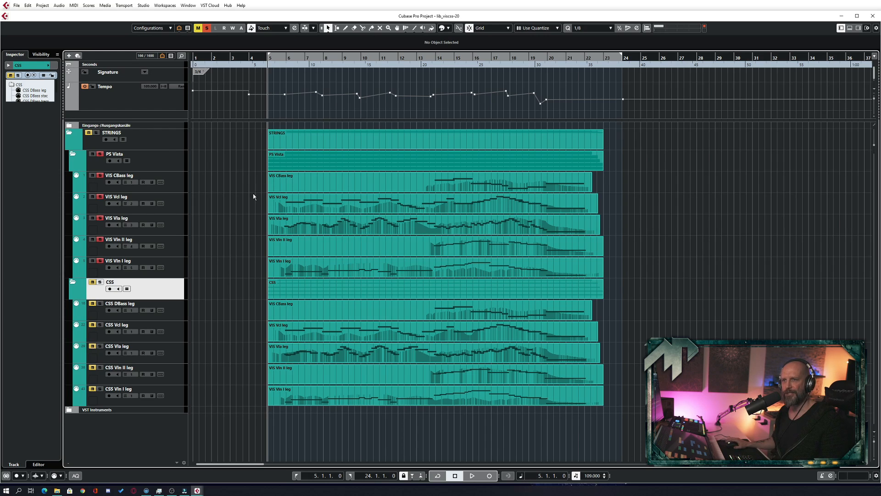
pyautogui.press('space')
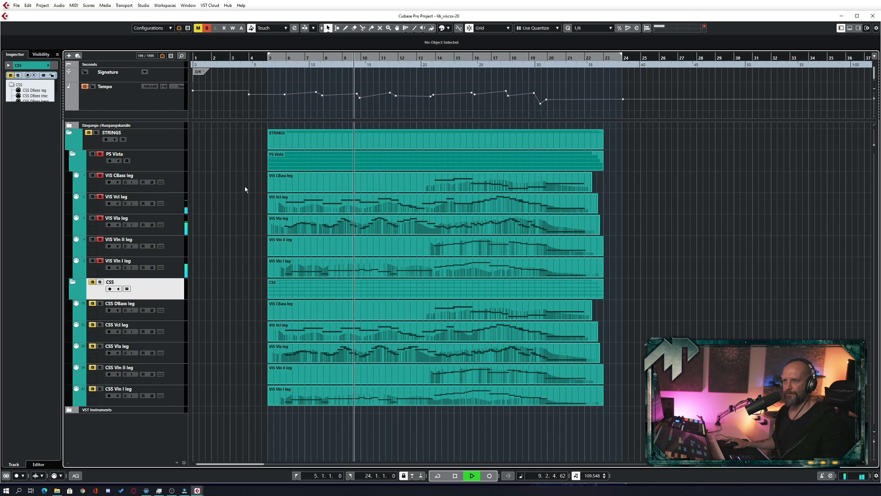
# Step: Examine the notes and modulation of the five VIS legato parts together in the Key Editor, ending with the editor closed and playback stopped
pyautogui.moveTo(241, 185); pyautogui.dragTo(359, 271)
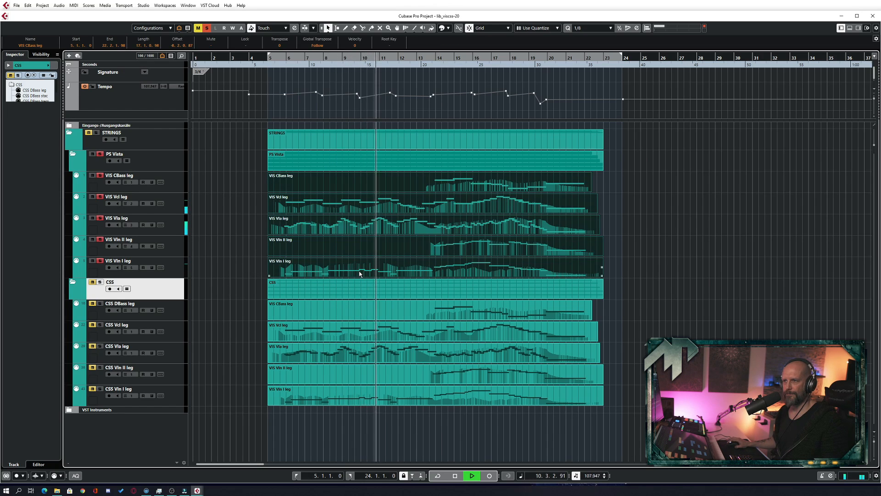
pyautogui.press('Return')
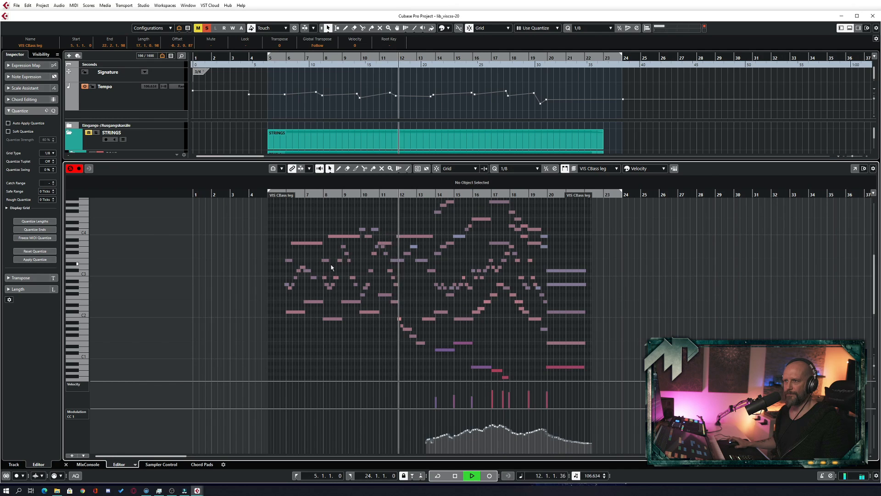
pyautogui.hscroll(4, 340, 254)
pyautogui.scroll(-3, 294, 271)
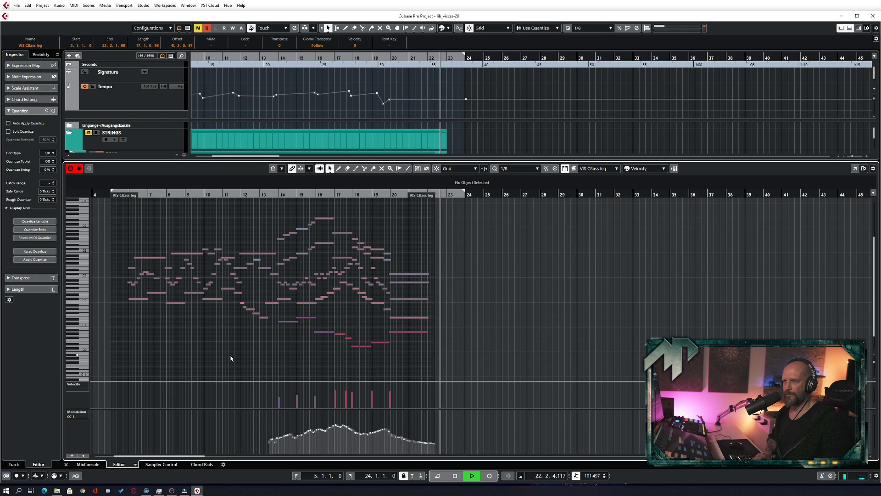
pyautogui.hotkey('ctrl', 'alt', 'e')
pyautogui.press('space')
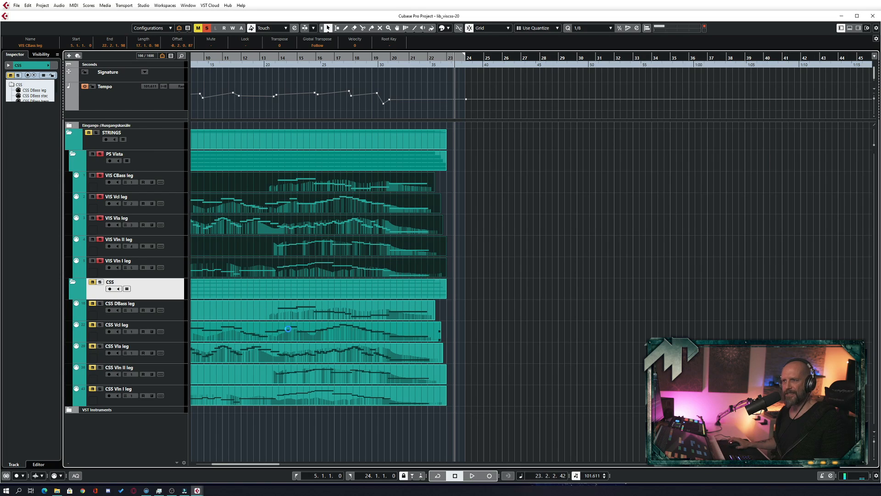
# Step: Switch the solo from PS Vista to the CSS folder and play the passage from the left locator at bar 5
pyautogui.hscroll(-4, 303, 320)
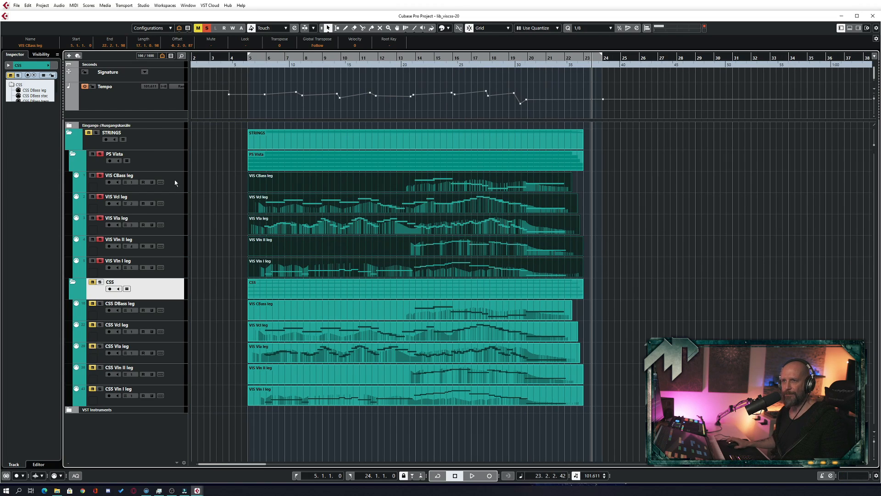
pyautogui.click(98, 156)
pyautogui.click(99, 282)
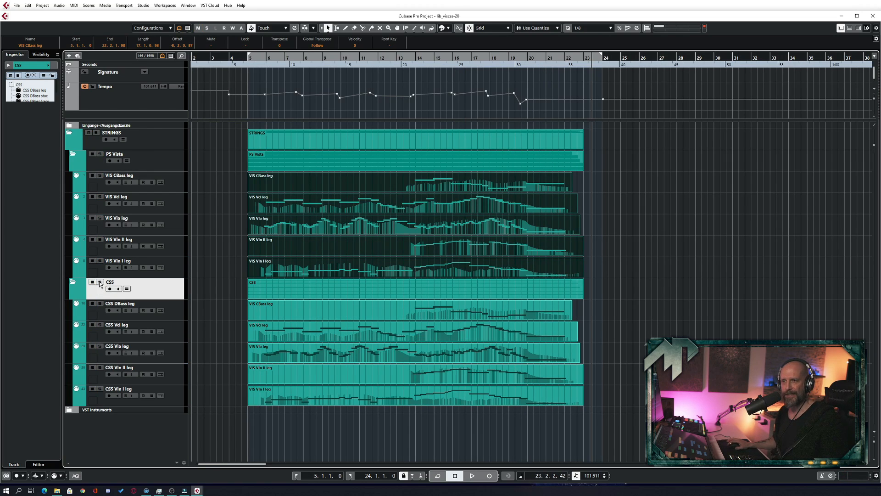
pyautogui.click(216, 302)
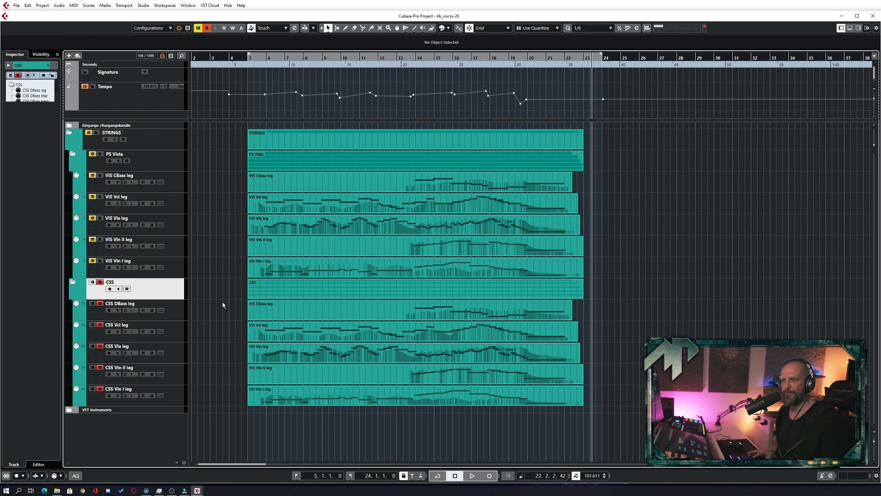
pyautogui.press('1')
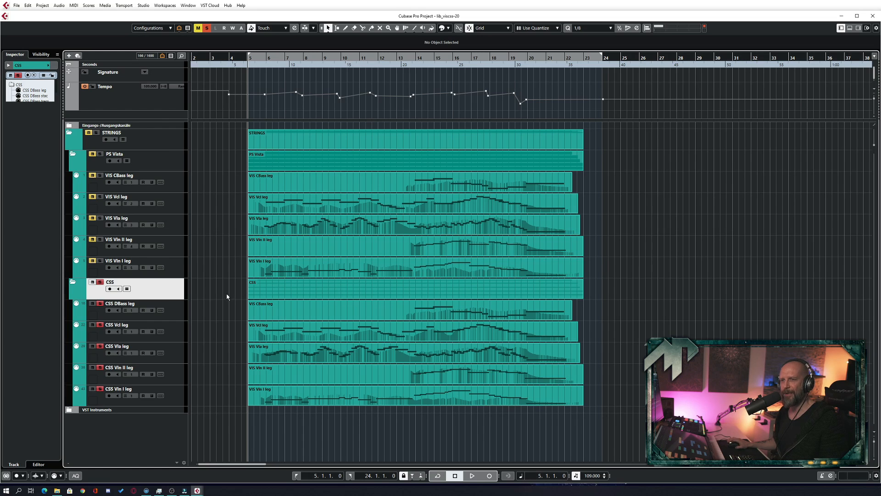
pyautogui.press('space')
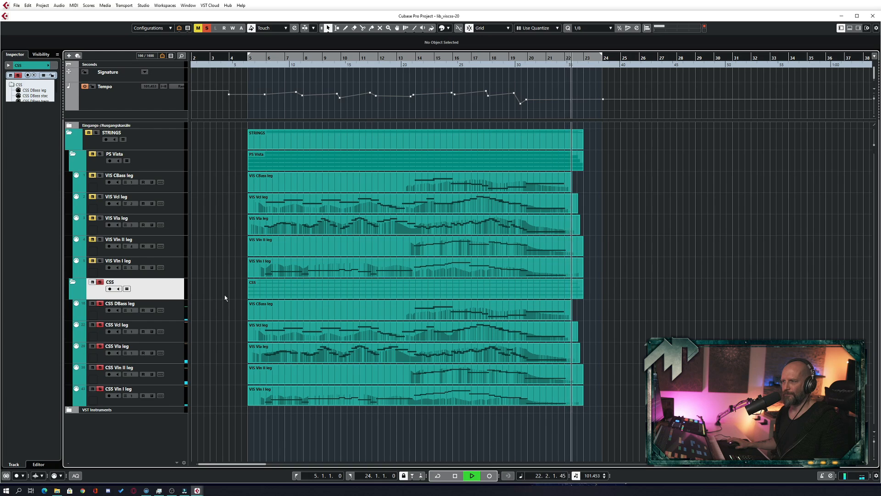
pyautogui.press('space')
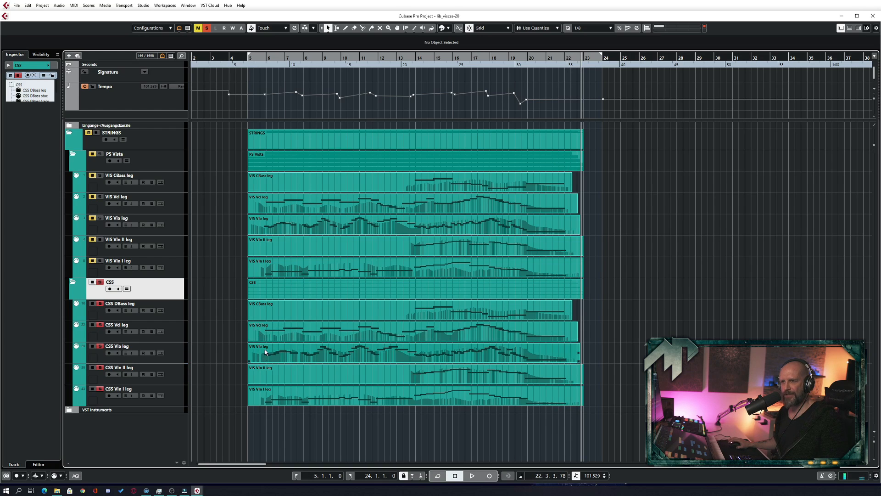
# Step: Clear the CSS solo and play both string libraries together from bar 5, beat 2
pyautogui.click(100, 282)
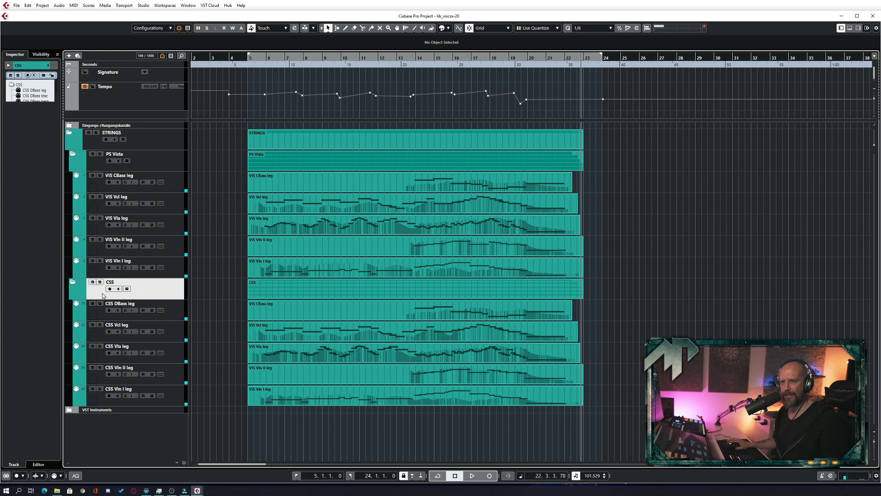
pyautogui.click(254, 58)
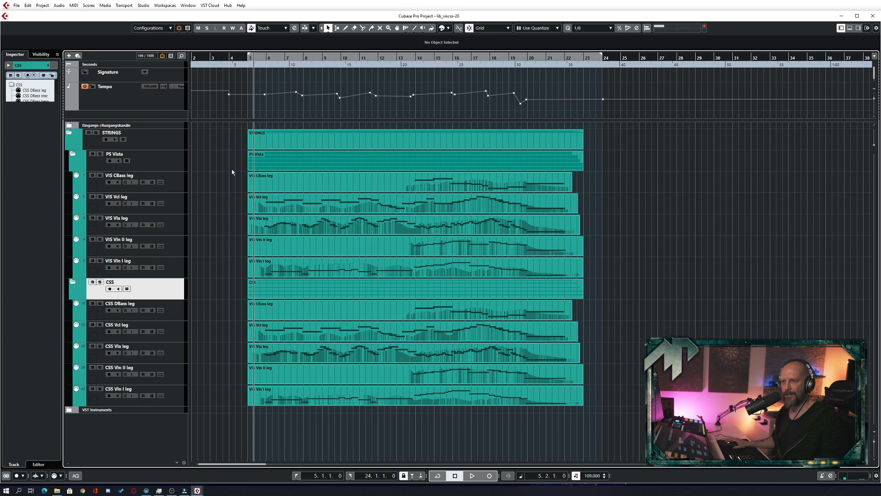
pyautogui.press('space')
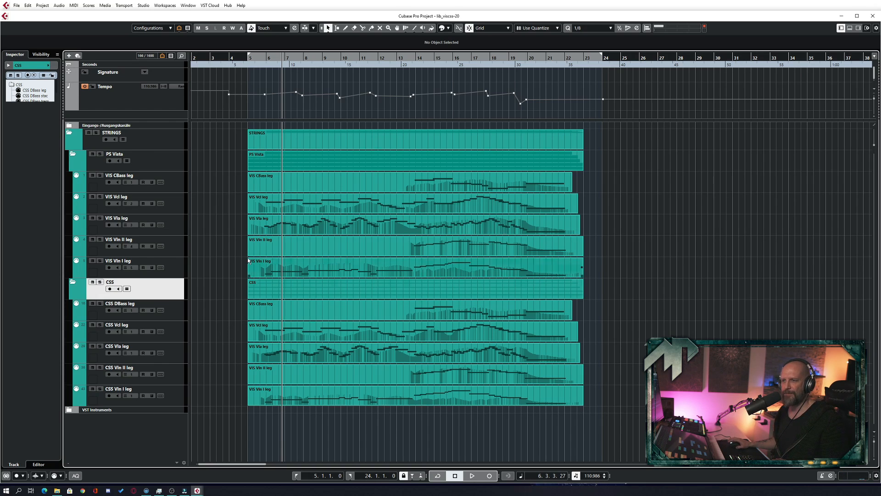
pyautogui.press('space')
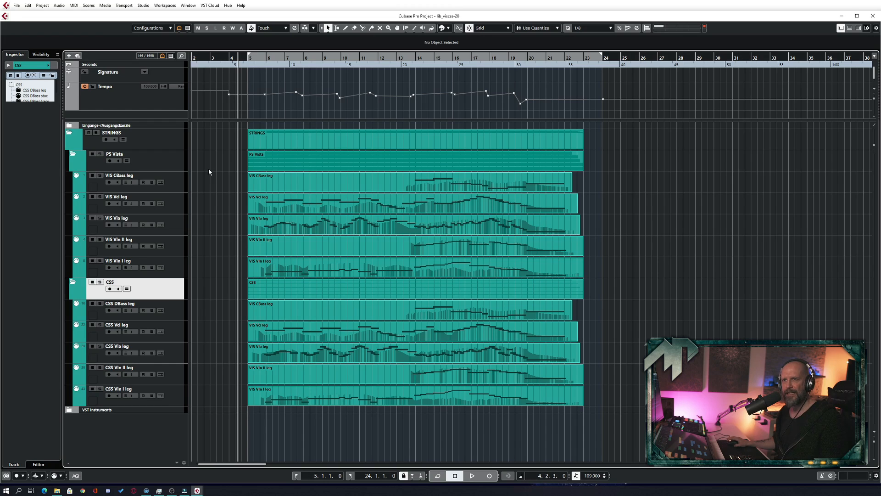
# Step: Solo the PS Vista folder and play the opening from bar 5, beat 3
pyautogui.click(101, 154)
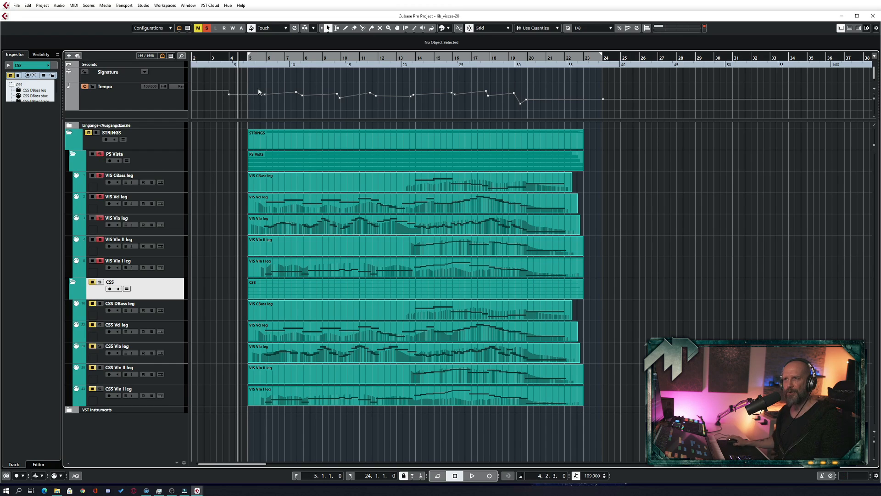
pyautogui.click(260, 60)
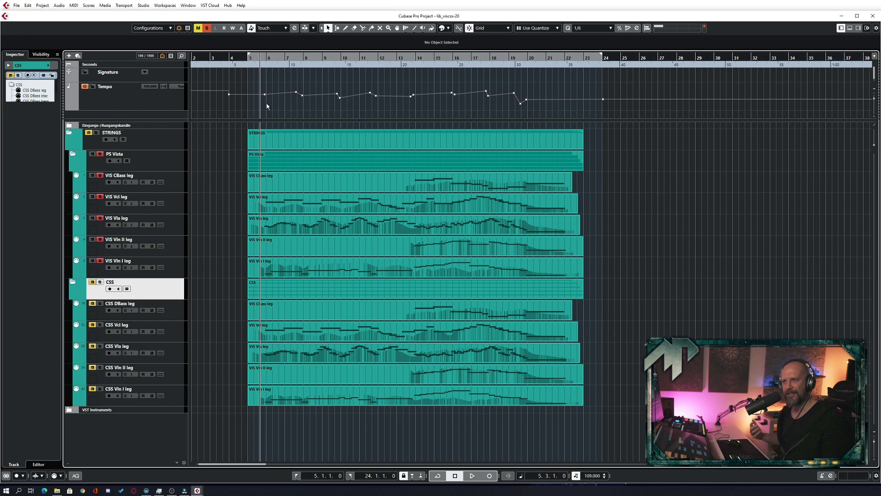
pyautogui.press('space')
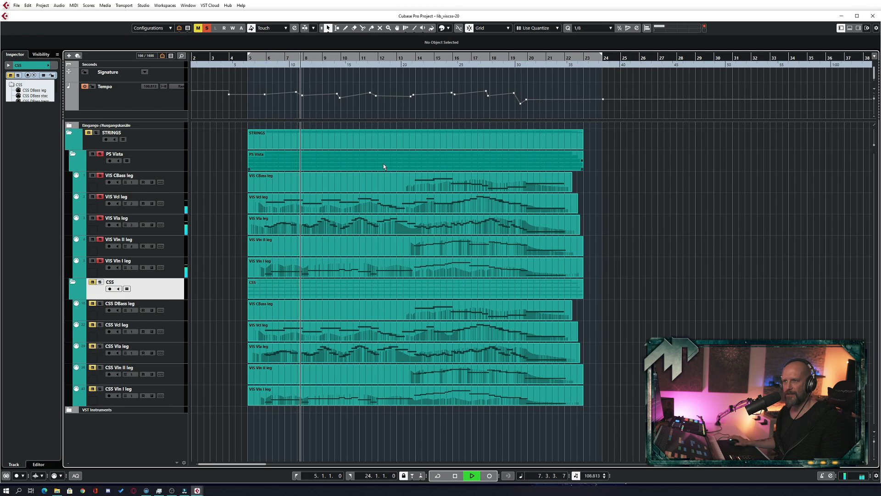
pyautogui.press('space')
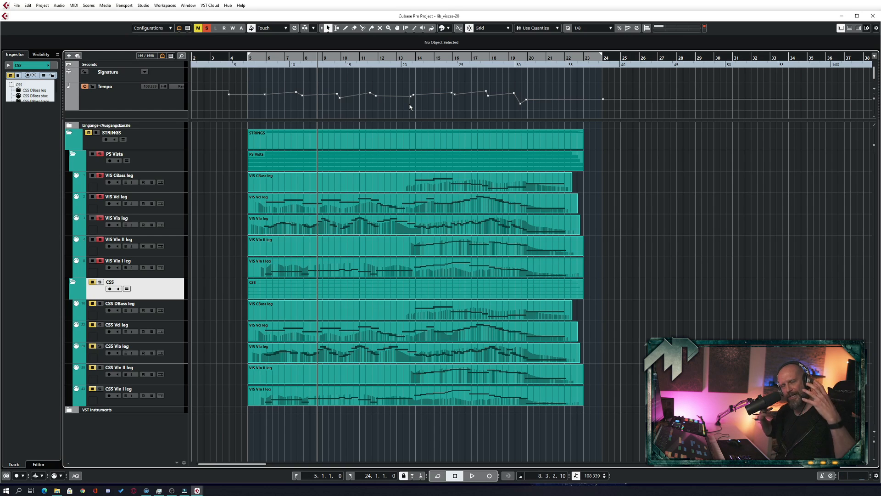
# Step: Audition the CSS folder in solo, playing the louder section from bar 13
pyautogui.click(257, 109)
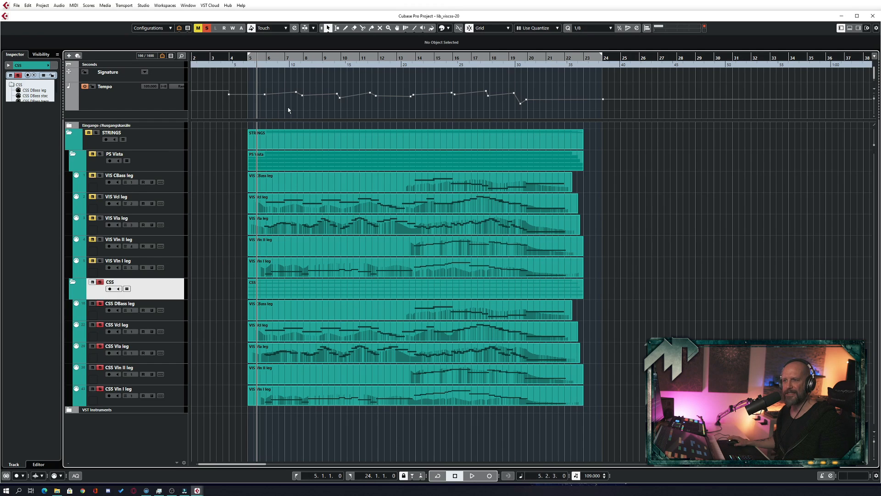
pyautogui.click(400, 58)
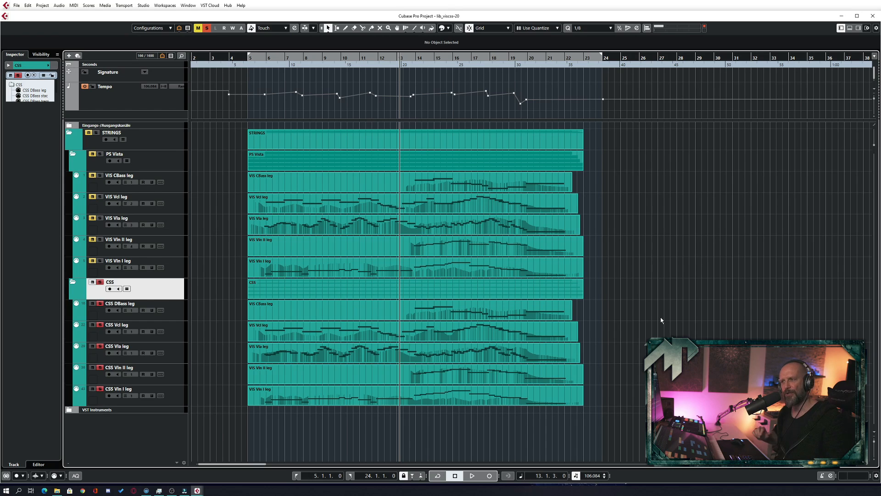
pyautogui.press('space')
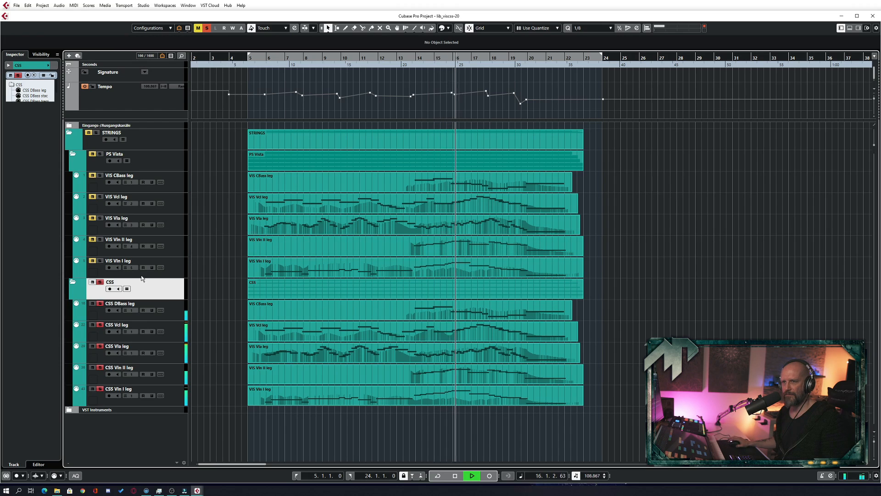
pyautogui.press('space')
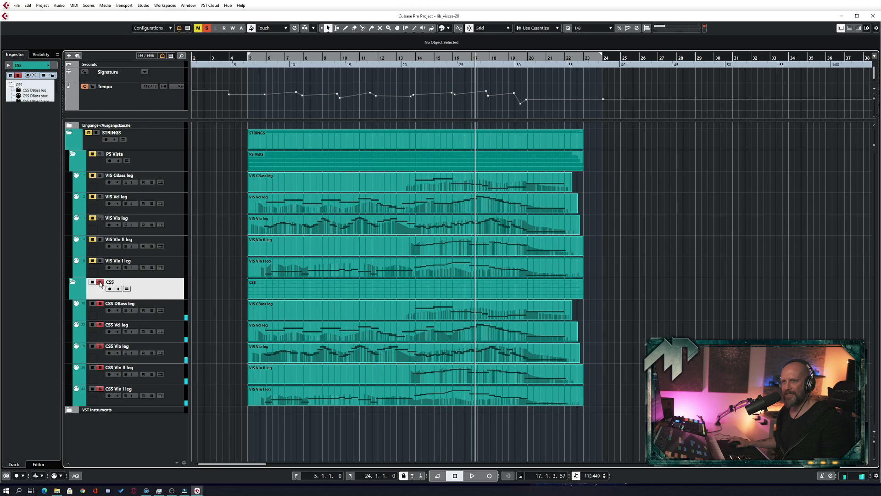
# Step: Switch the solo from CSS to PS Vista and play the same section from just before bar 13
pyautogui.click(100, 281)
pyautogui.click(100, 153)
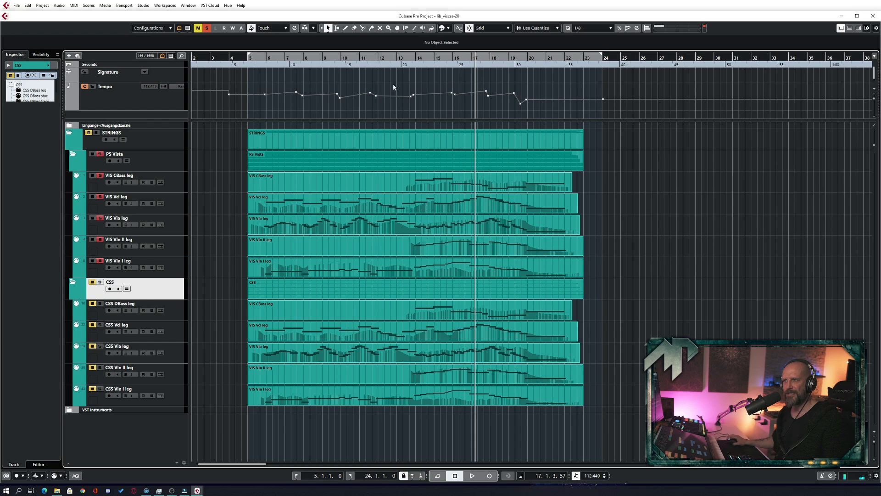
pyautogui.click(394, 58)
pyautogui.press('space')
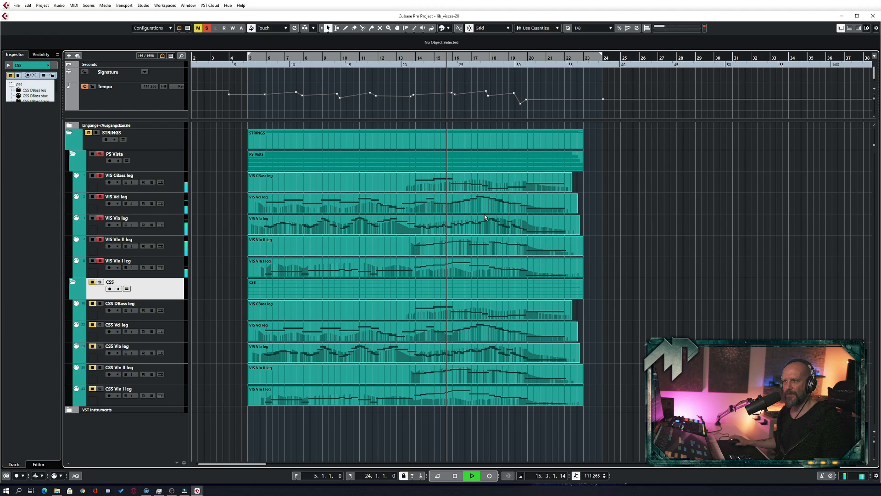
pyautogui.press('space')
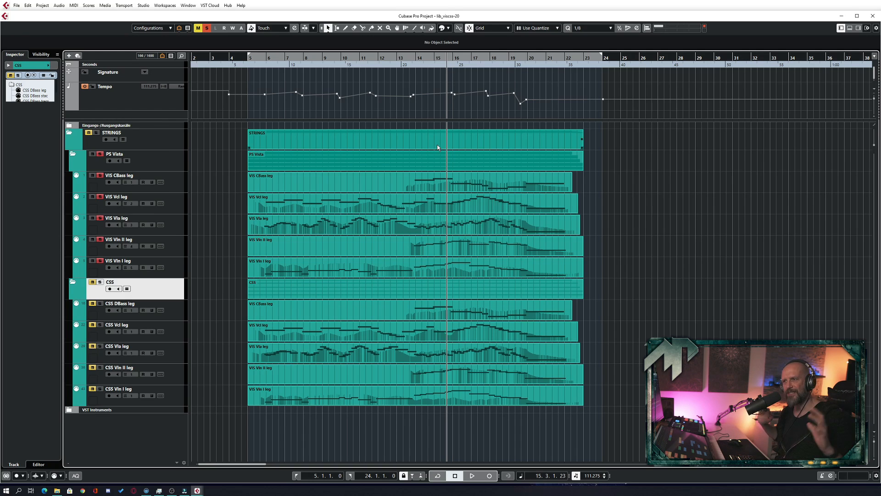
# Step: Switch the solo from PS Vista back to CSS and replay the section from about bar 13
pyautogui.click(100, 153)
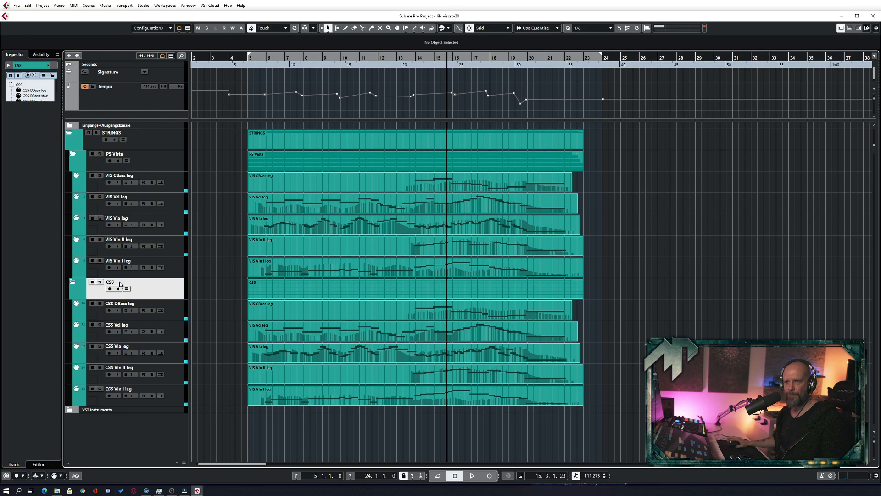
pyautogui.click(100, 282)
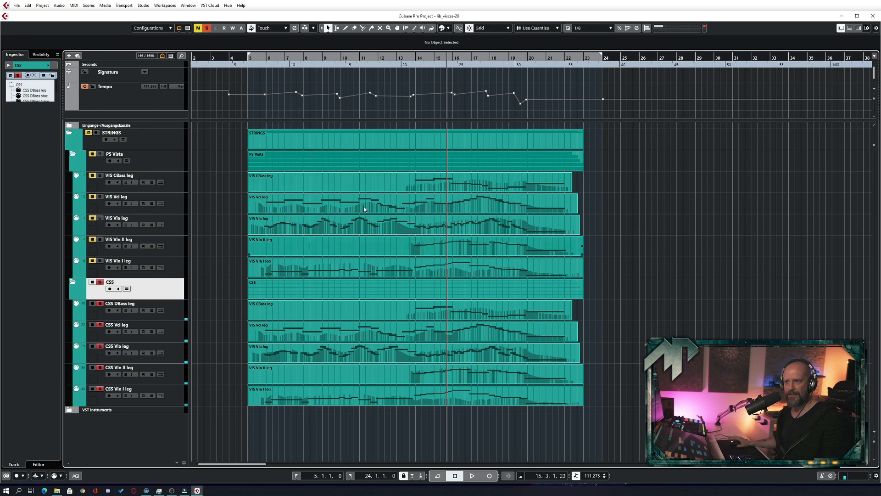
pyautogui.click(406, 57)
pyautogui.press('space')
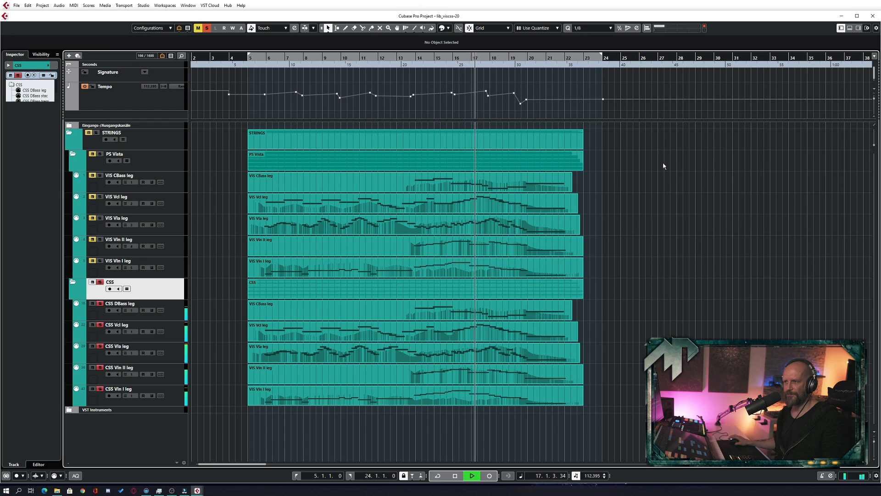
pyautogui.press('space')
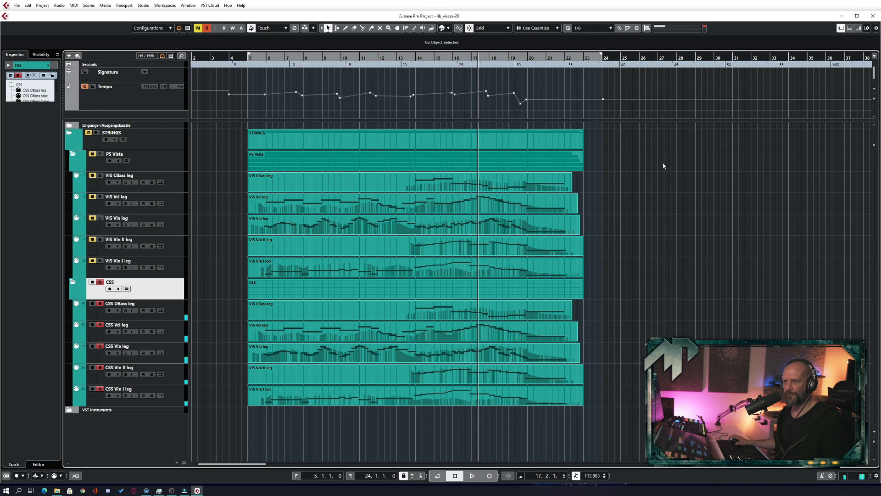
# Step: Clear the CSS solo and play PS Vista and CSS layered together from about bar 13
pyautogui.click(99, 282)
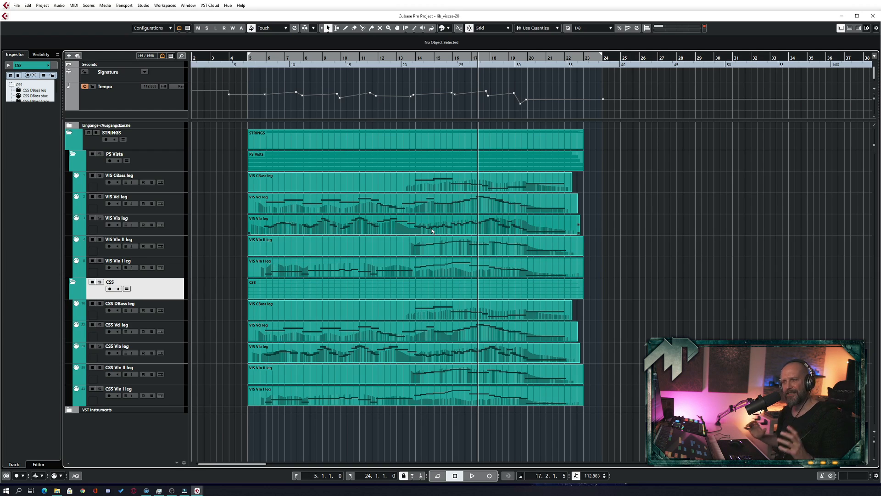
pyautogui.click(406, 55)
pyautogui.press('space')
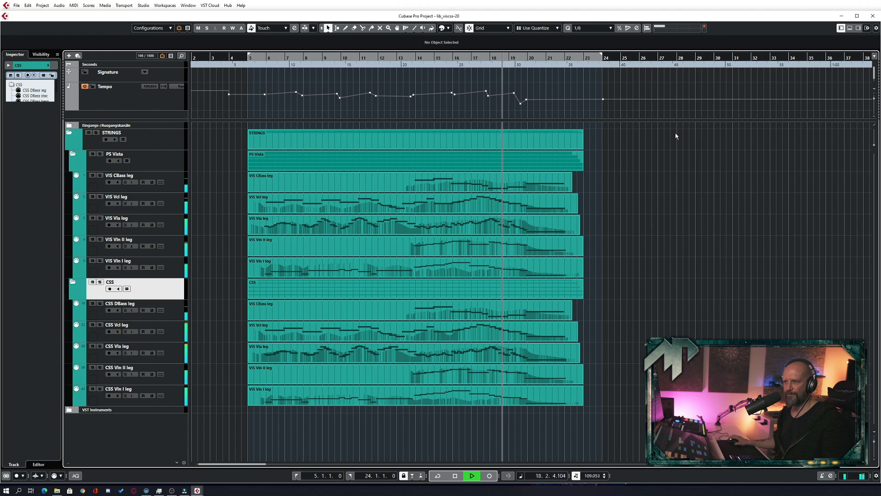
pyautogui.press('space')
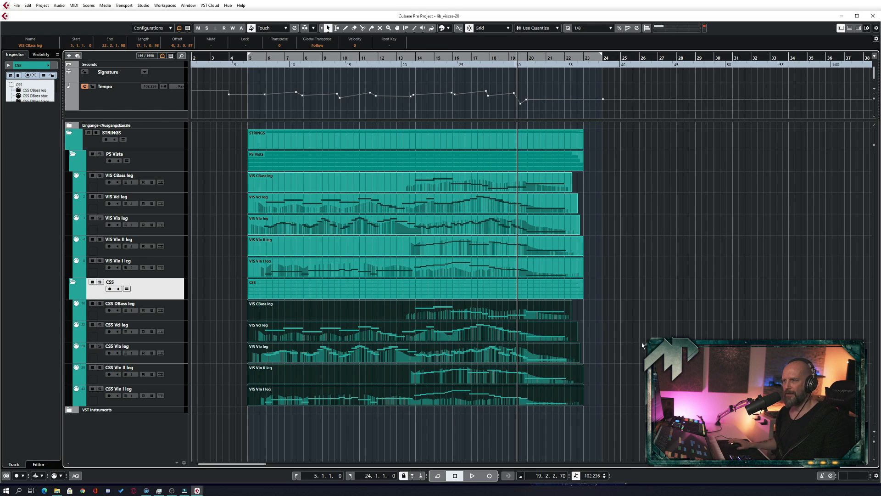
# Step: Select all the instrument parts in the PS Vista and CSS folders and open them together in the Key Editor
pyautogui.moveTo(614, 311); pyautogui.dragTo(489, 402)
pyautogui.moveTo(592, 178); pyautogui.dragTo(382, 268)
pyautogui.doubleClick(382, 268)
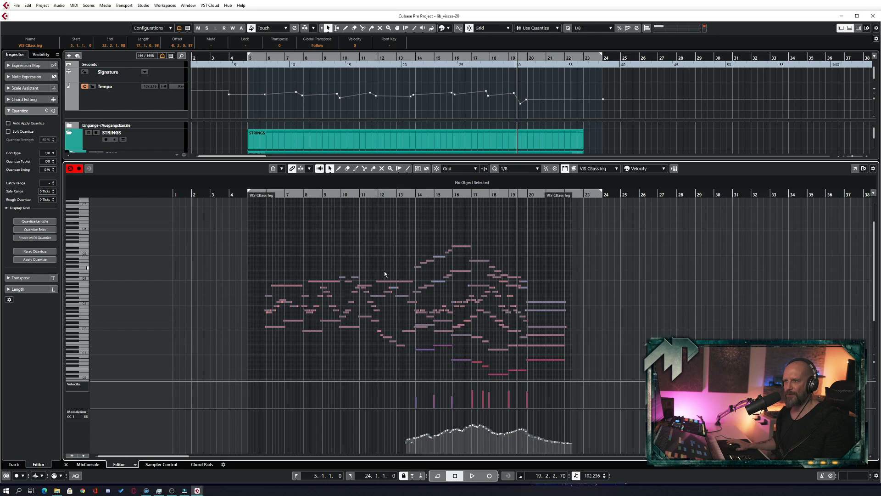
# Step: Examine the layered notes up close around bars 13 to 19, making the viola part active and selecting its G#2 note in bar 14
pyautogui.press('h')
pyautogui.press('h')
pyautogui.hscroll(-1, 371, 247)
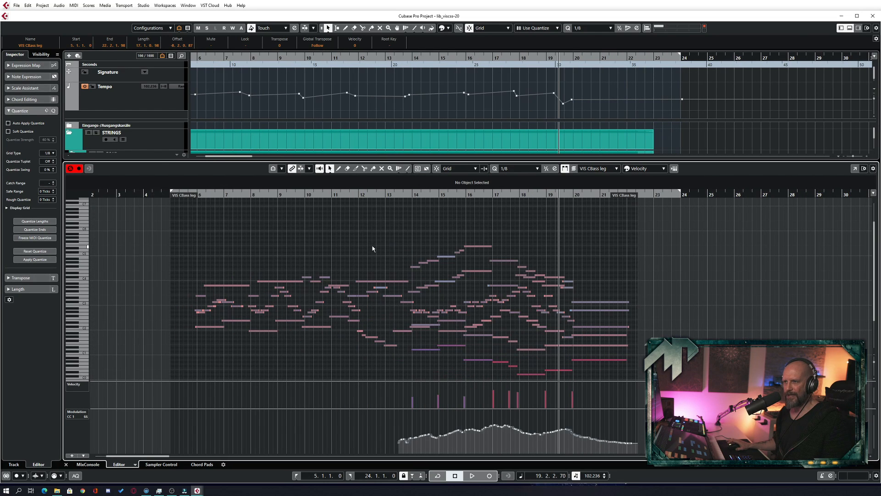
pyautogui.hotkey('shift', 'h')
pyautogui.hotkey('shift', 'h')
pyautogui.hotkey('shift', 'h')
pyautogui.press('h')
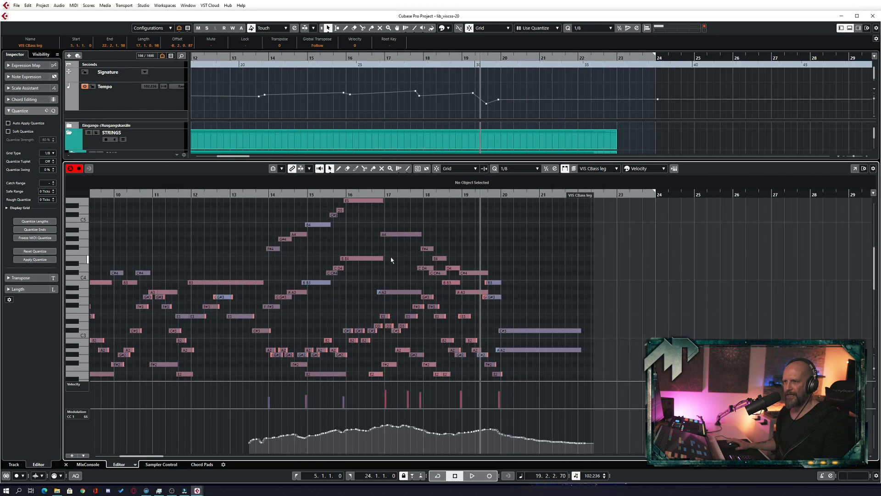
pyautogui.press('h')
pyautogui.press('h')
pyautogui.press('h')
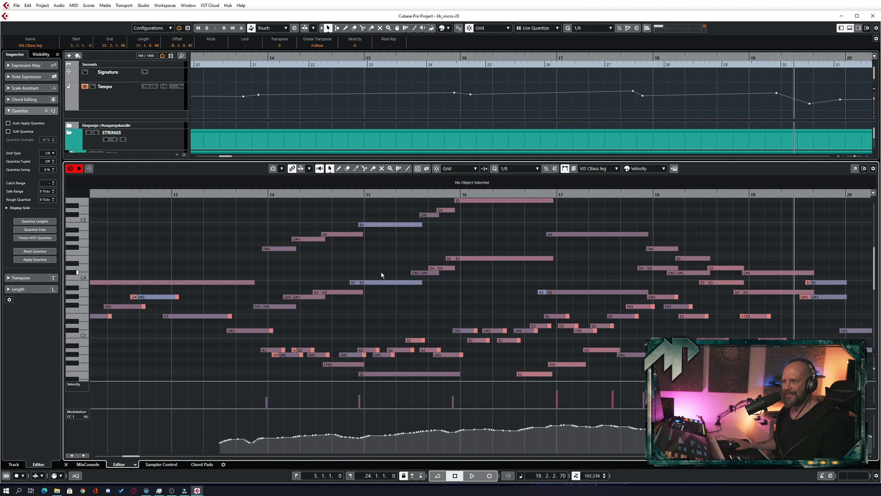
pyautogui.scroll(-4, 381, 272)
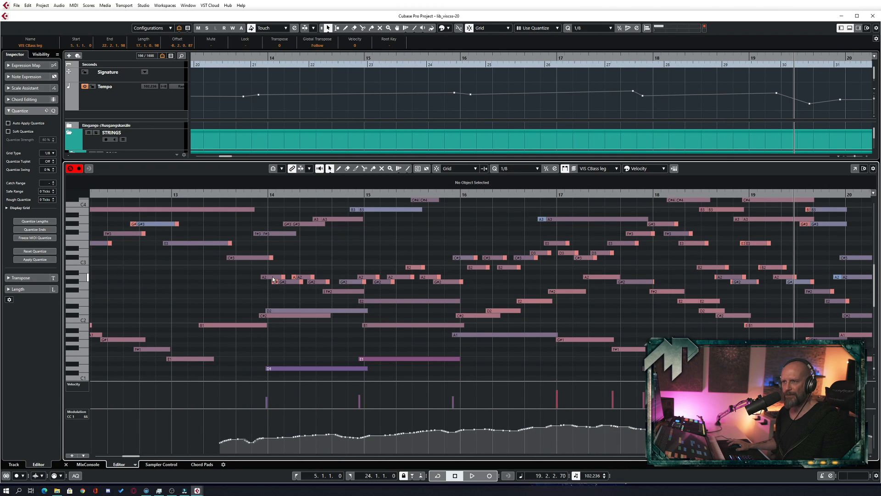
pyautogui.click(273, 278)
pyautogui.click(286, 294)
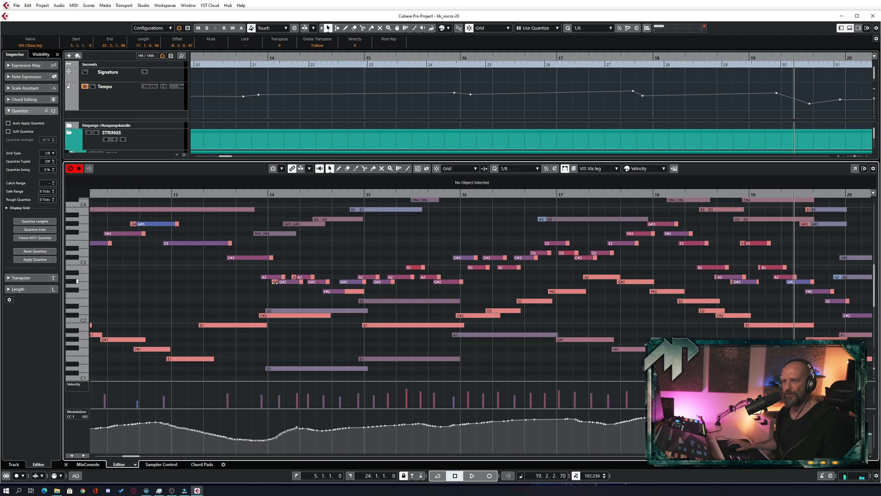
pyautogui.click(274, 282)
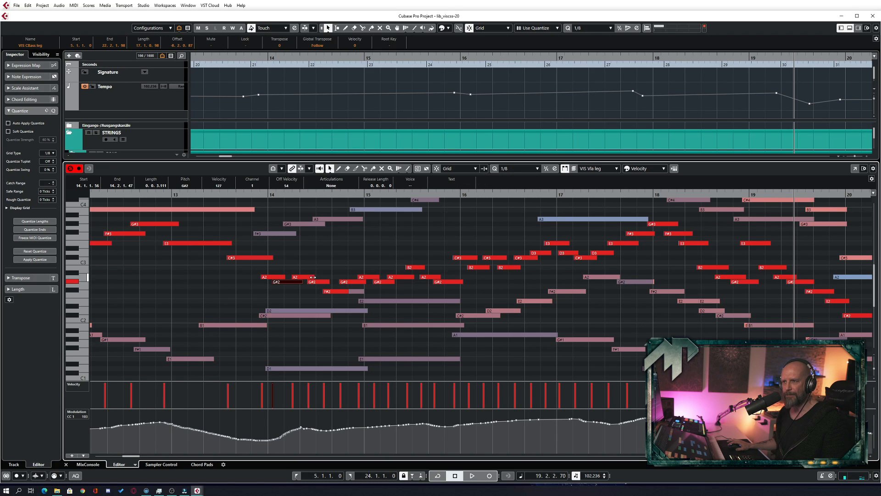
# Step: Inspect the contrabass D2 note at bar 14 and the Violin II C#4 note in bar 15
pyautogui.click(350, 310)
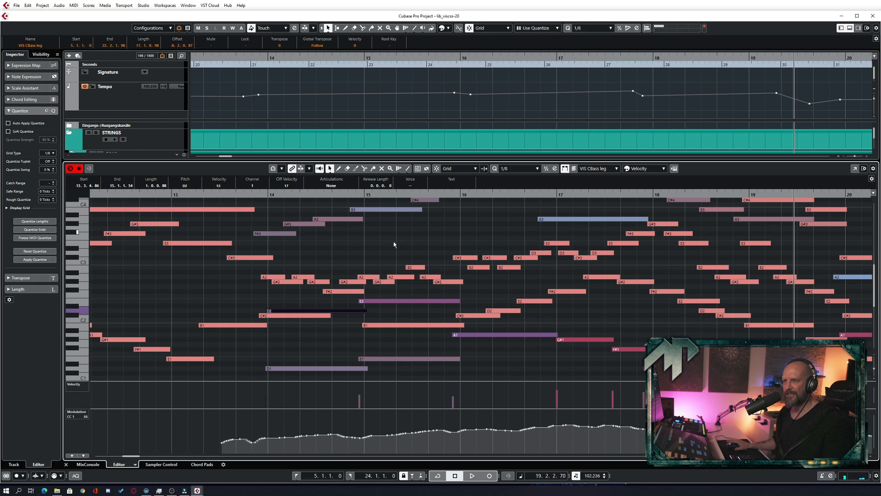
pyautogui.scroll(3, 394, 244)
pyautogui.click(426, 237)
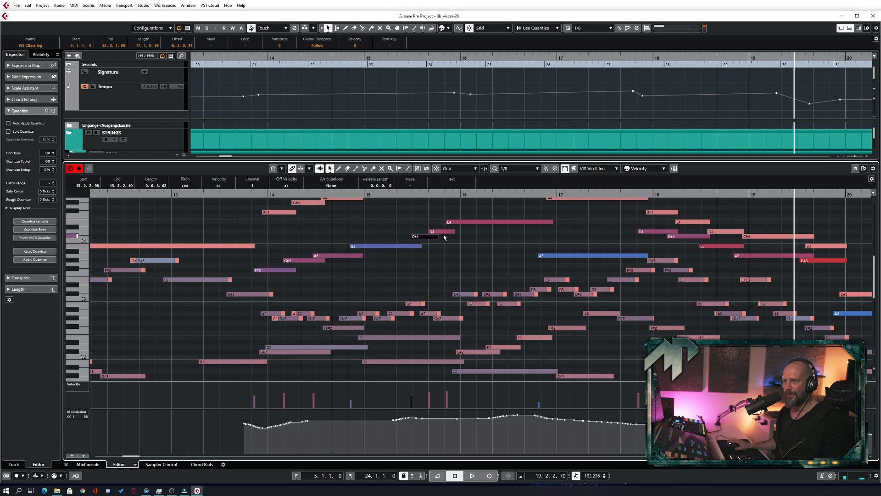
# Step: Close the Key Editor, return to the full arrangement and deselect all parts
pyautogui.click(461, 265)
pyautogui.press('g')
pyautogui.press('g')
pyautogui.press('g')
pyautogui.press('g')
pyautogui.press('g')
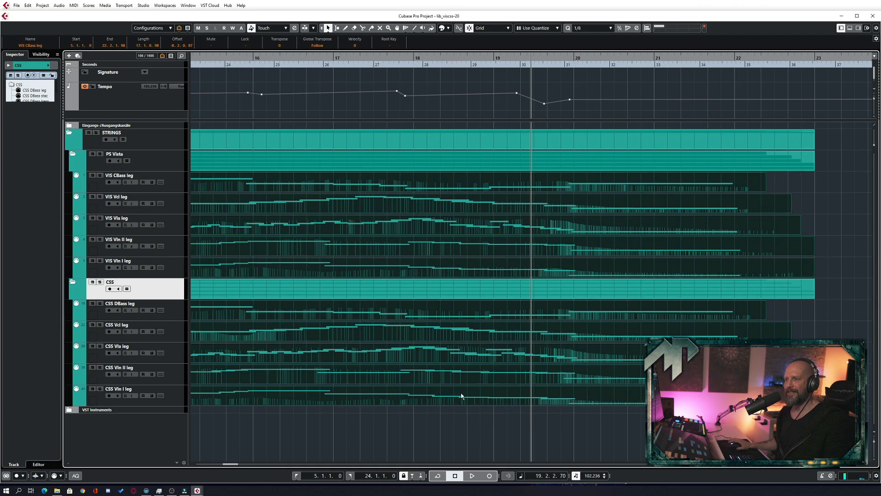
pyautogui.click(375, 433)
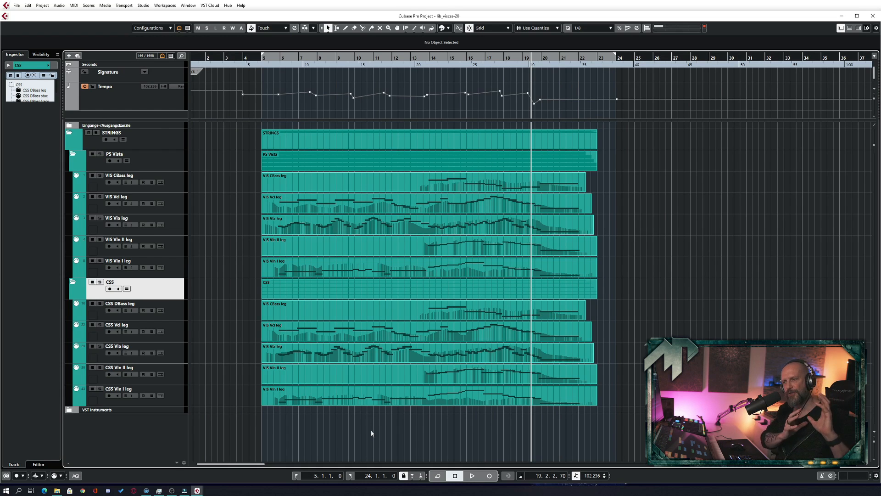
# Step: Show the Pre (Filters/Gain/Phase) rack in the MixConsole and examine the gain settings of the BSS channels
pyautogui.press('F3')
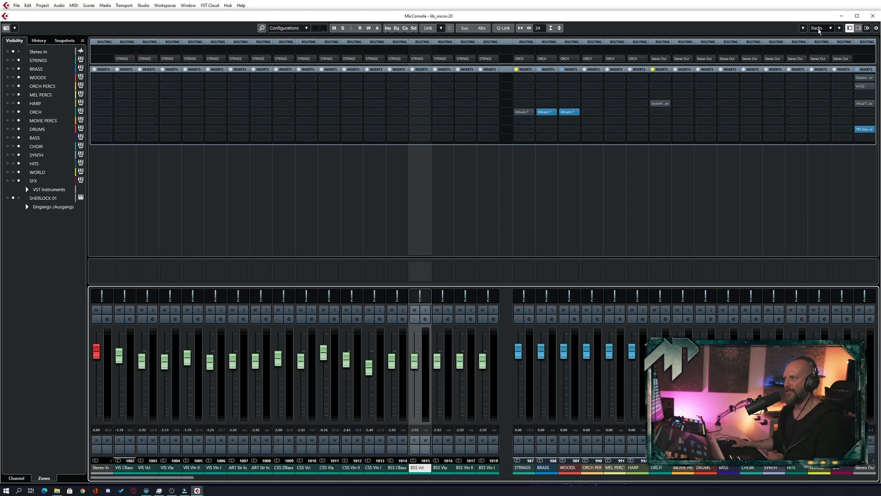
pyautogui.click(818, 28)
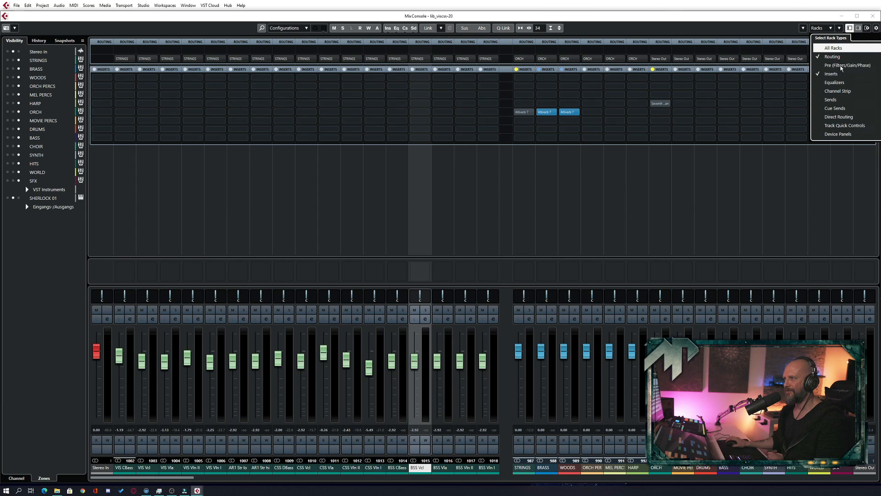
pyautogui.click(840, 66)
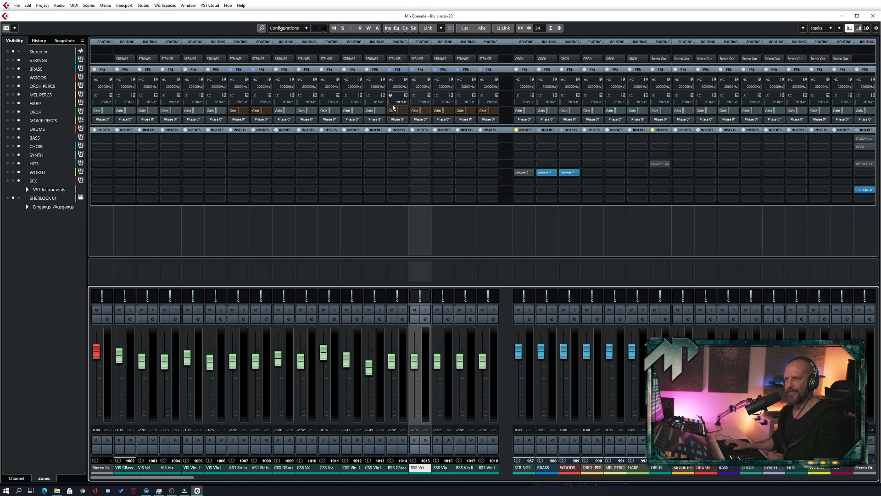
pyautogui.moveTo(395, 111); pyautogui.dragTo(492, 113)
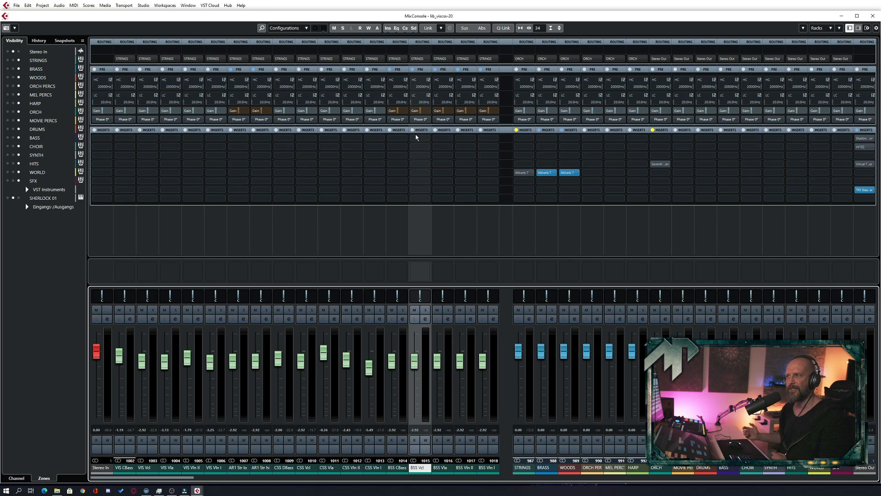
# Step: Return to the project window and position the STRINGS Altiverb 7 window over the arrangement
pyautogui.press('F3')
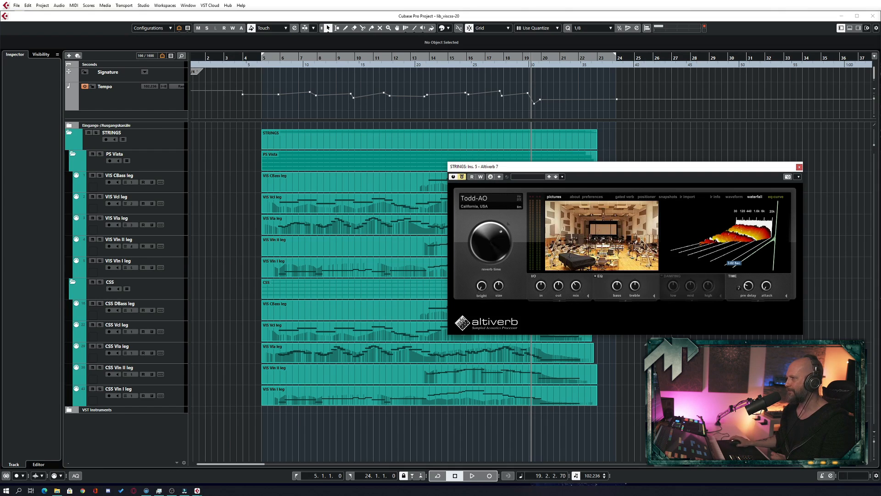
pyautogui.moveTo(752, 169); pyautogui.dragTo(652, 176)
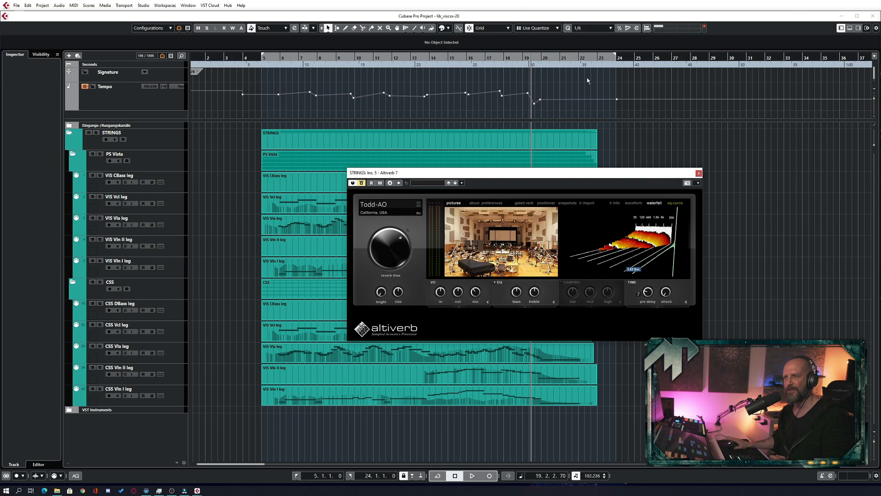
pyautogui.moveTo(425, 175); pyautogui.dragTo(430, 177)
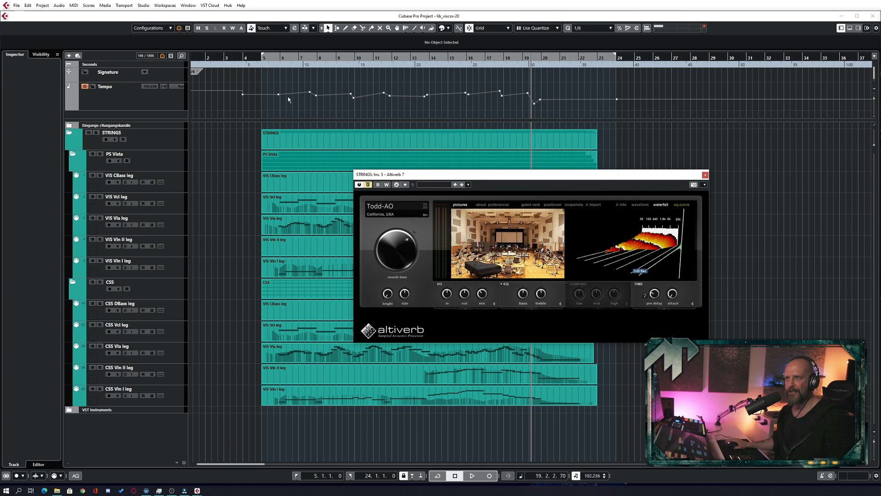
pyautogui.moveTo(431, 172); pyautogui.dragTo(472, 184)
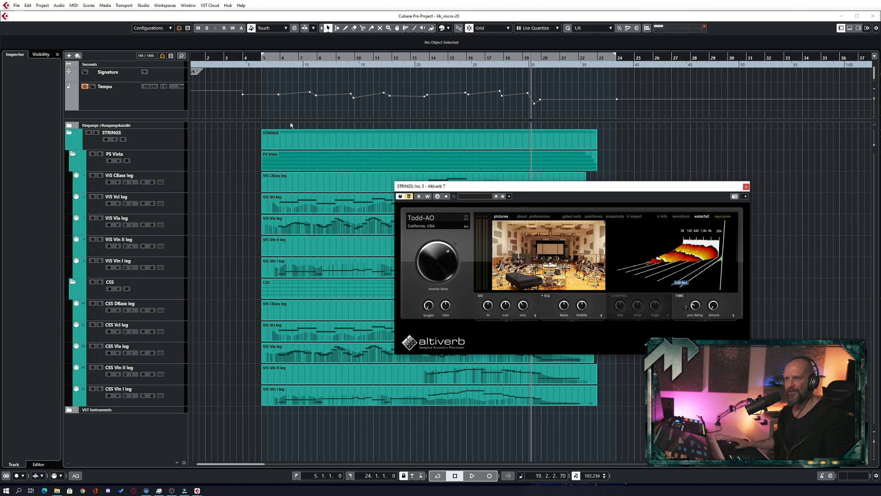
# Step: Move the Altiverb window further off the tracks and play the layered strings from bar 5 with the reverb bypassed
pyautogui.press('space')
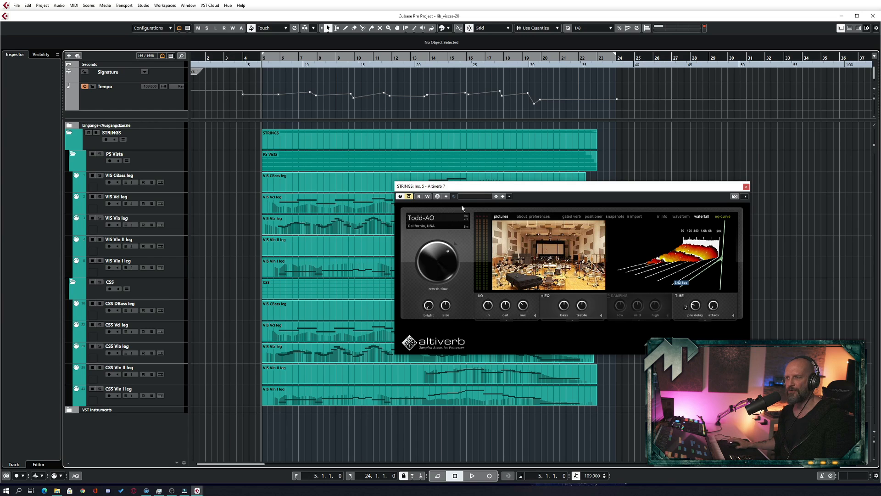
pyautogui.moveTo(487, 188); pyautogui.dragTo(566, 158)
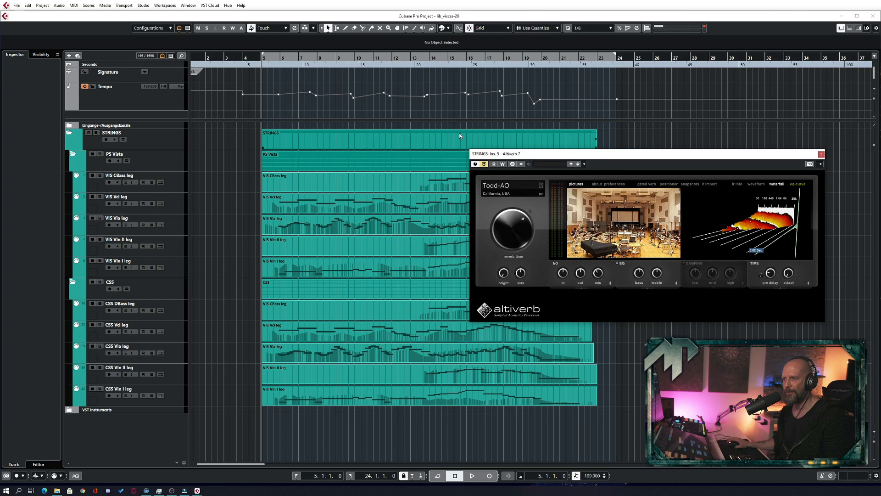
pyautogui.press('space')
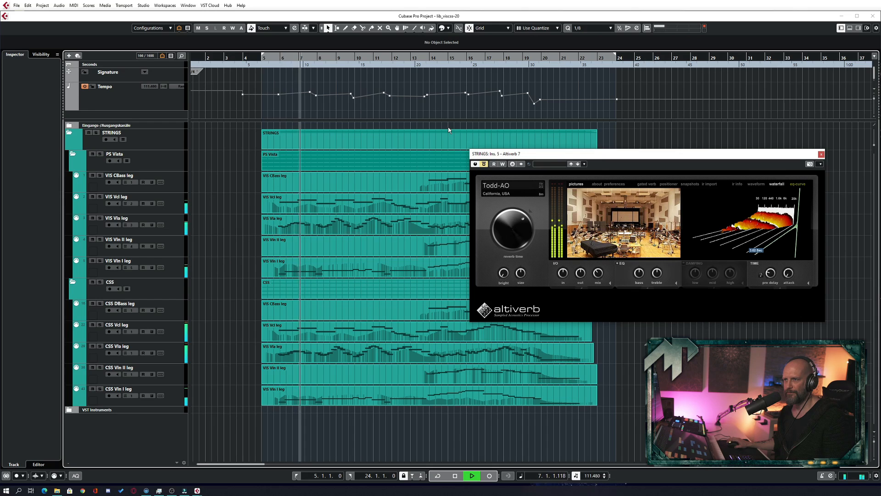
pyautogui.press('space')
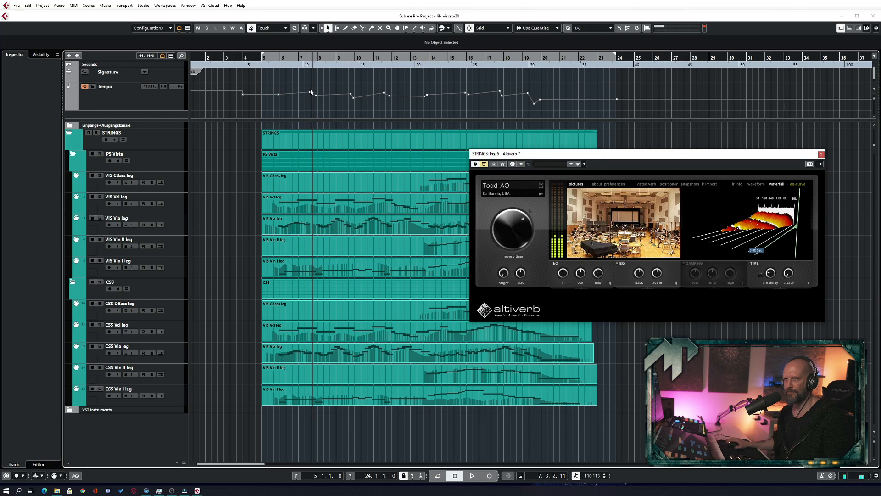
# Step: Play the passage again from about bar 5 with the STRINGS Altiverb reverb active
pyautogui.click(267, 59)
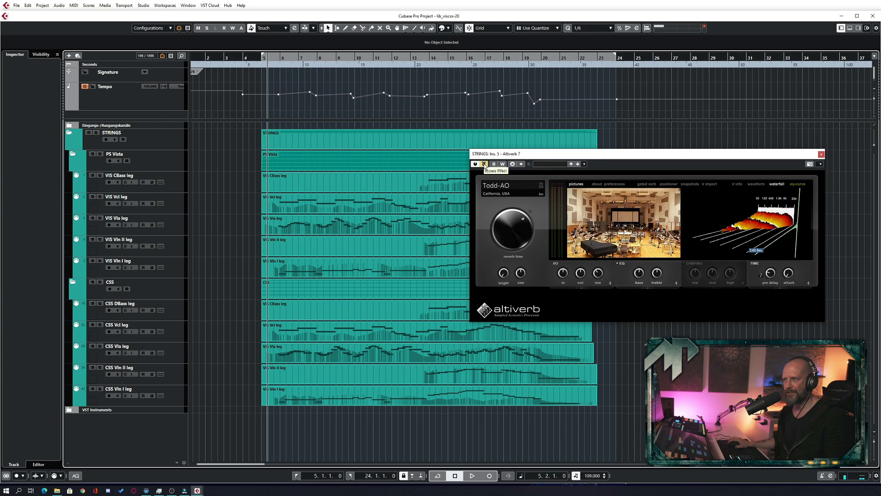
pyautogui.press('space')
pyautogui.moveTo(503, 216)
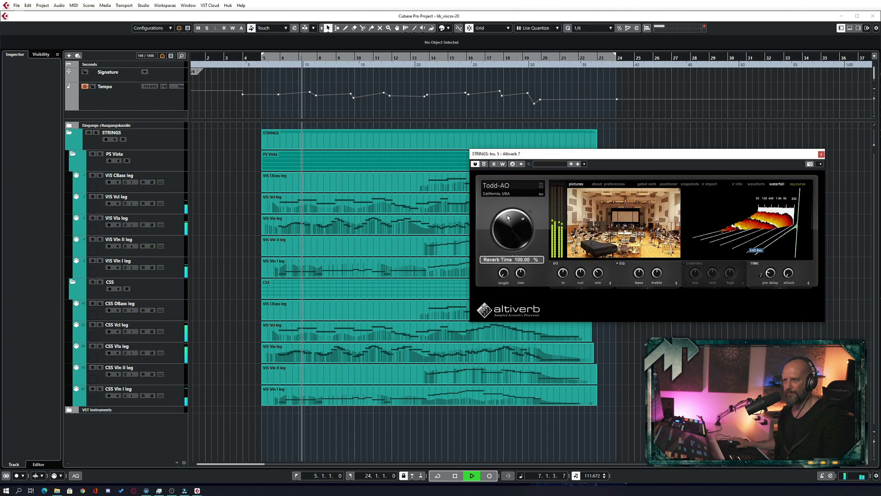
pyautogui.press('space')
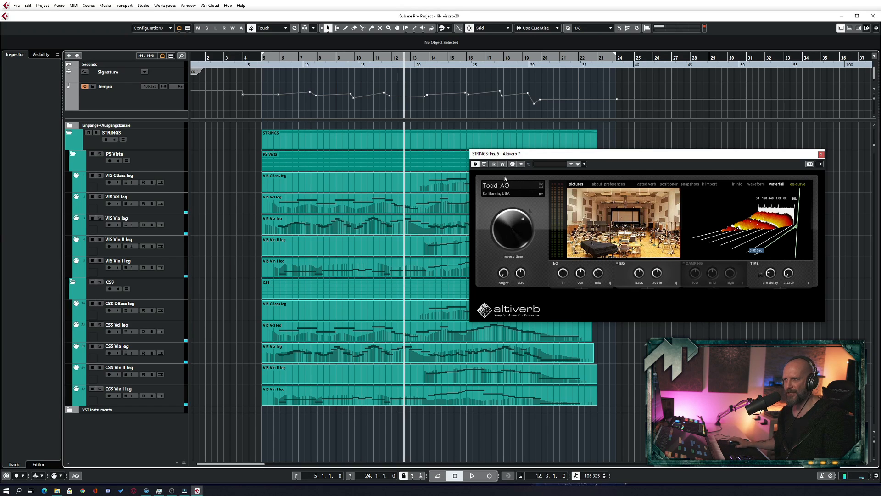
# Step: Bypass Altiverb and play the louder section from the middle of bar 12
pyautogui.click(484, 163)
pyautogui.press('space')
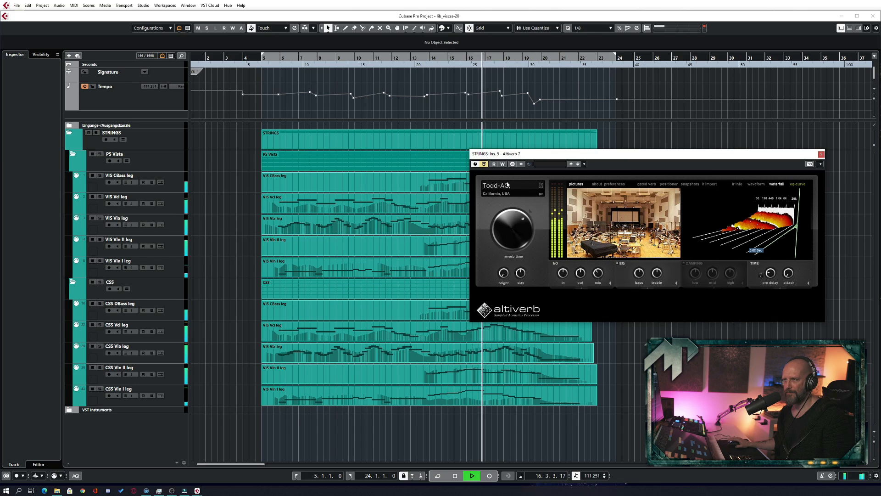
pyautogui.press('space')
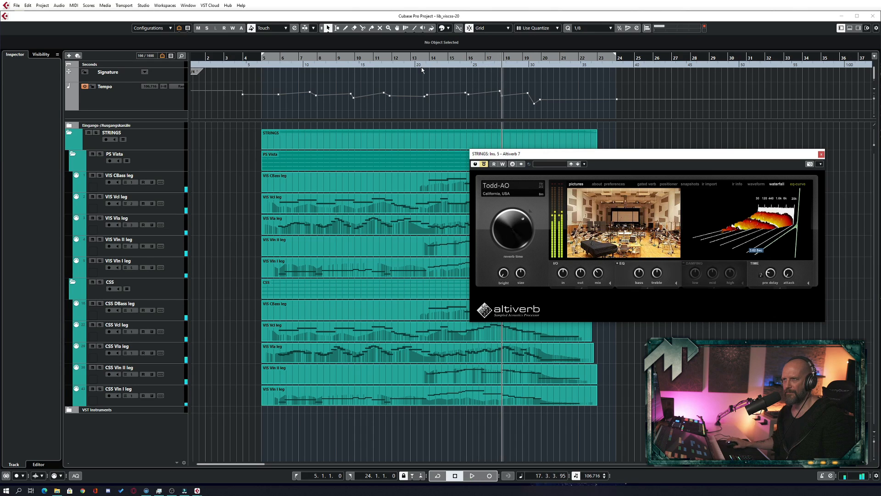
# Step: Reactivate Altiverb and play the layered strings from about bar 13 to the end of the passage
pyautogui.click(414, 67)
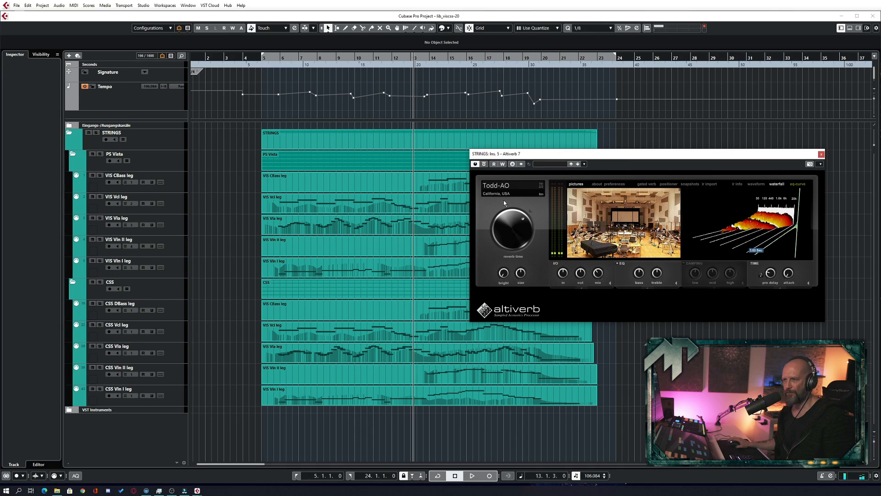
pyautogui.press('space')
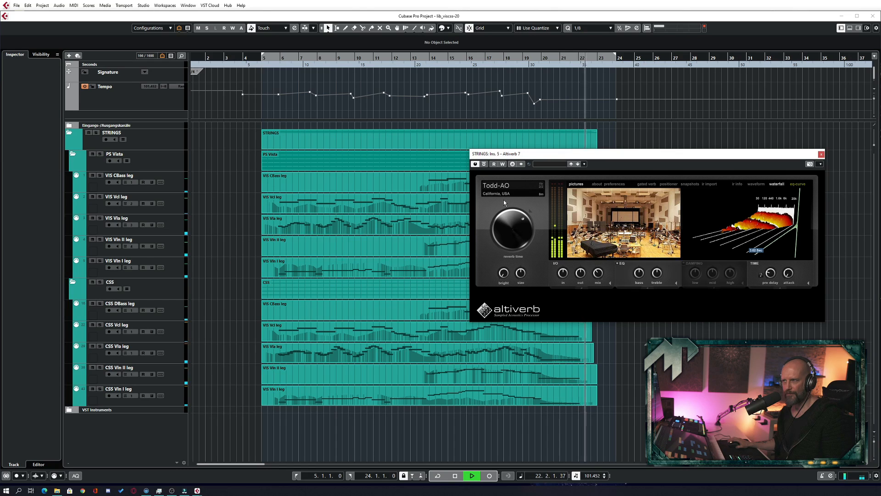
pyautogui.press('space')
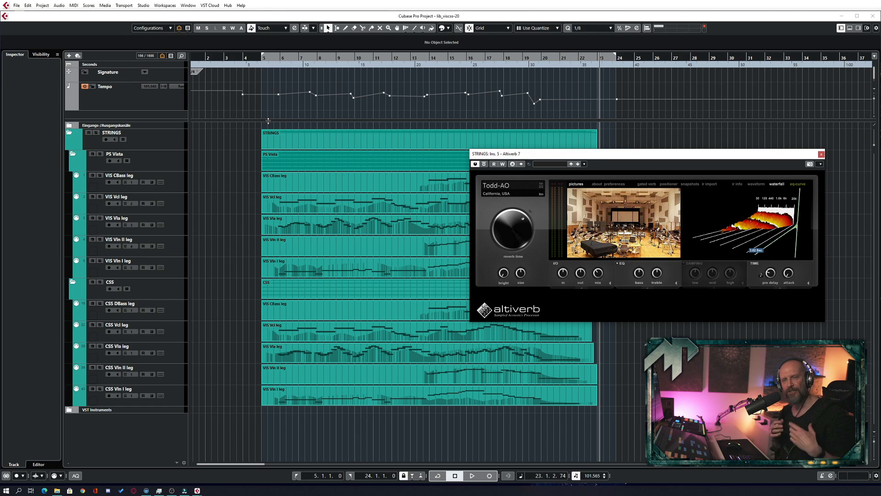
# Step: Play the layered strings through from about bar 5, toggling the Altiverb bypass during playback, and move its window over the tracks
pyautogui.click(268, 58)
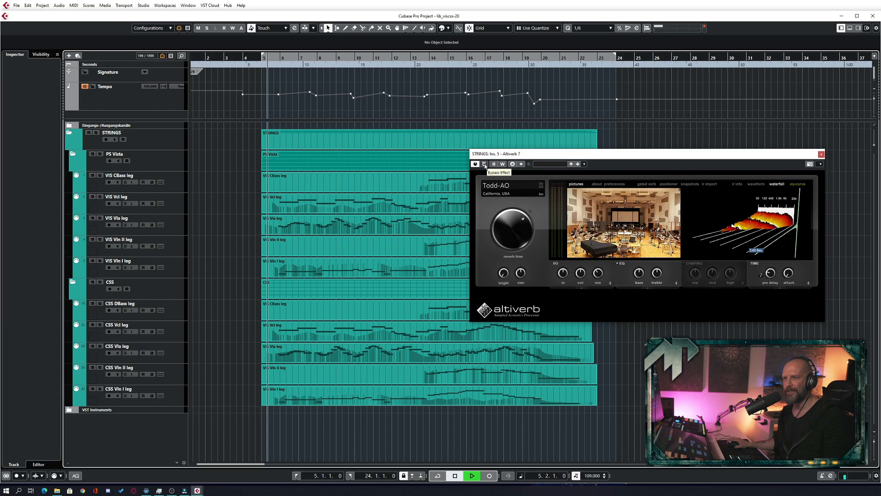
pyautogui.press('space')
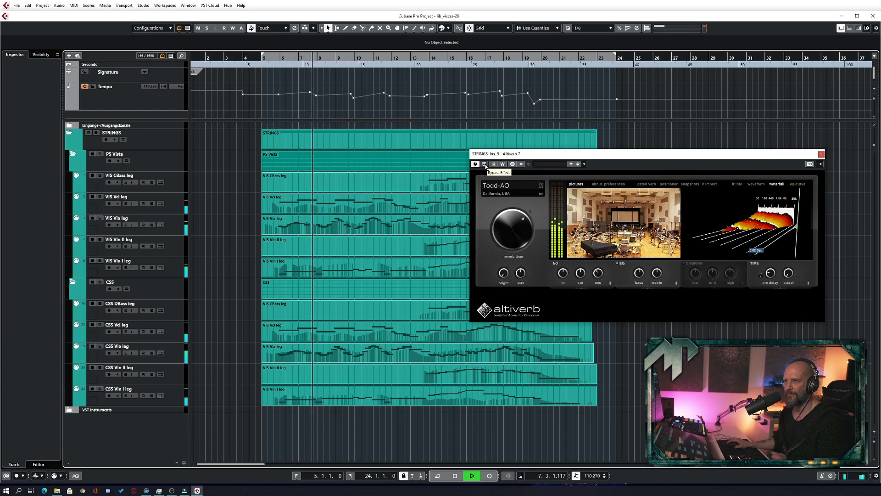
pyautogui.click(484, 164)
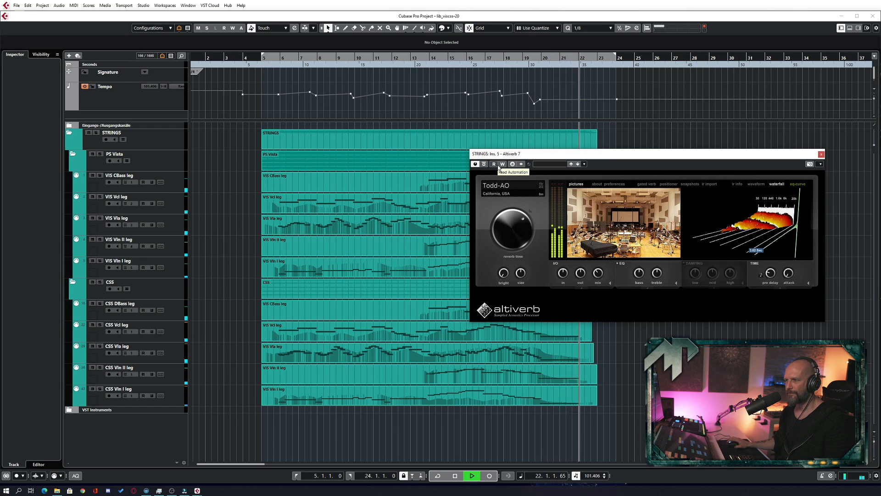
pyautogui.press('space')
pyautogui.moveTo(621, 158); pyautogui.dragTo(442, 161)
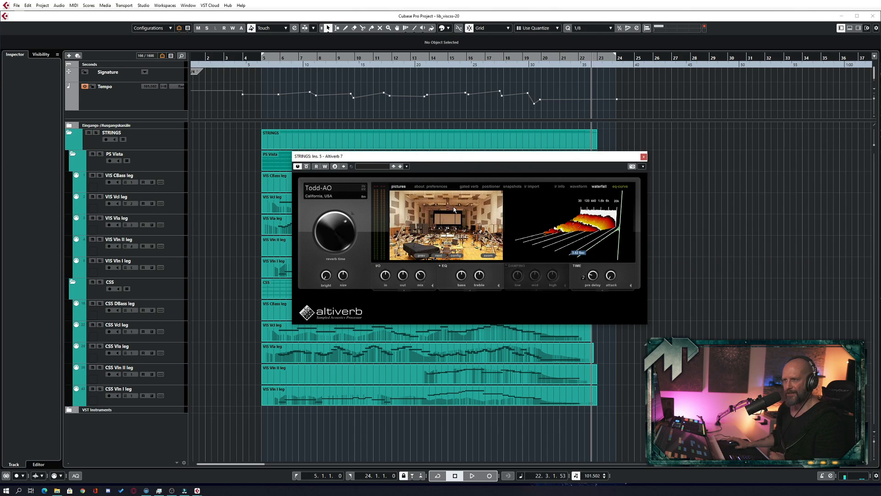
# Step: Play the louder section of the layered strings while adjusting Altiverb's dry/wet mix to 22.40 % wet
pyautogui.moveTo(421, 277)
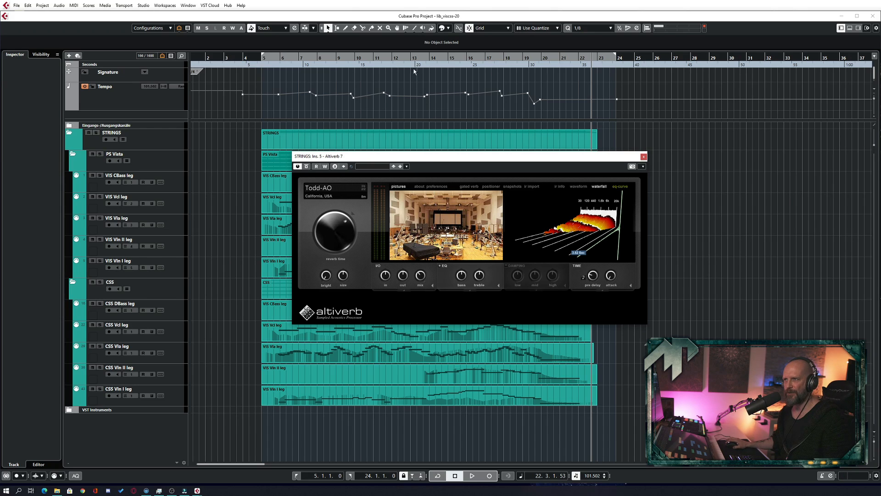
pyautogui.press('space')
pyautogui.moveTo(424, 279); pyautogui.dragTo(431, 303)
pyautogui.press('space')
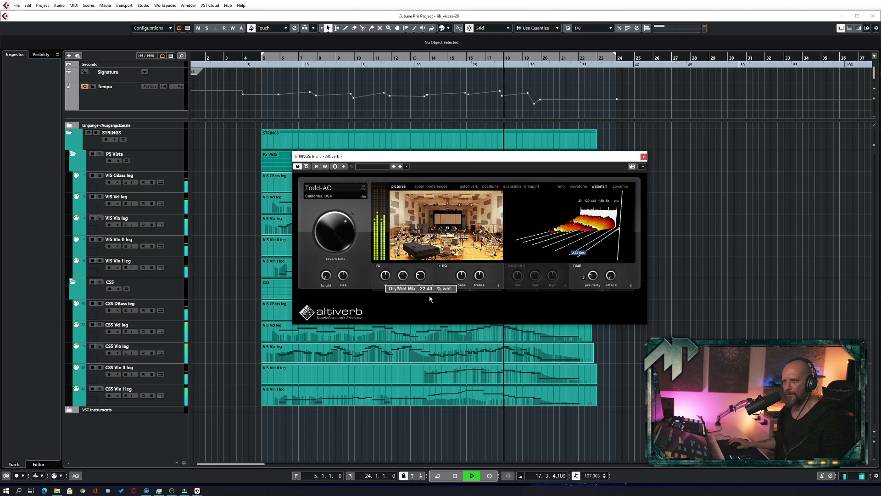
pyautogui.press('space')
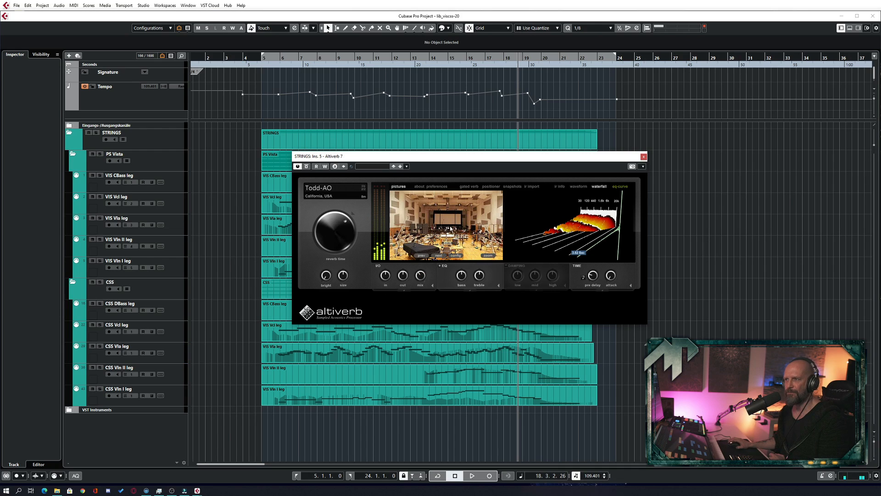
# Step: Open Altiverb's impulse response browser from the Todd-AO preset to view its categories, close it, and reposition the Altiverb window
pyautogui.moveTo(437, 160); pyautogui.dragTo(423, 168)
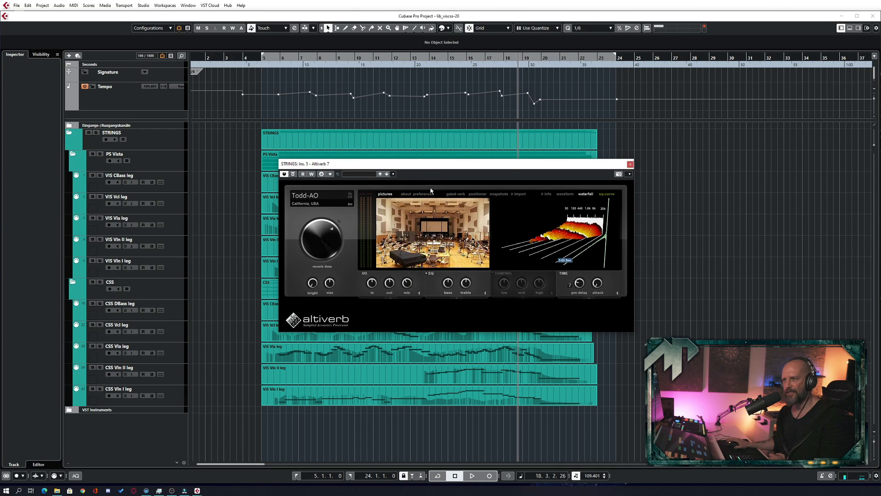
pyautogui.moveTo(424, 258)
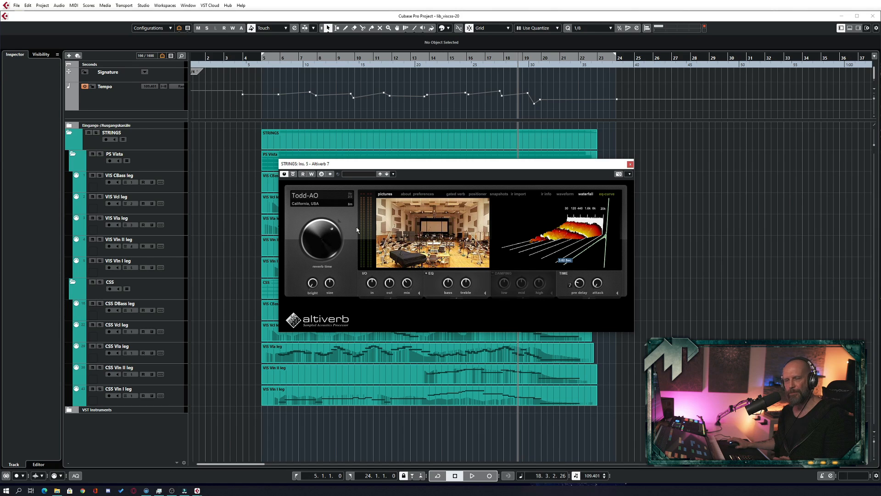
pyautogui.click(313, 198)
pyautogui.moveTo(627, 217); pyautogui.dragTo(303, 168)
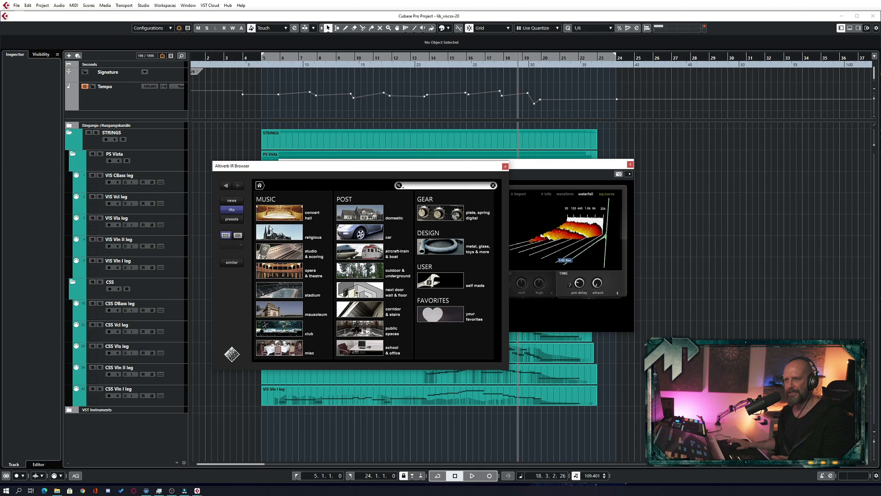
pyautogui.click(505, 166)
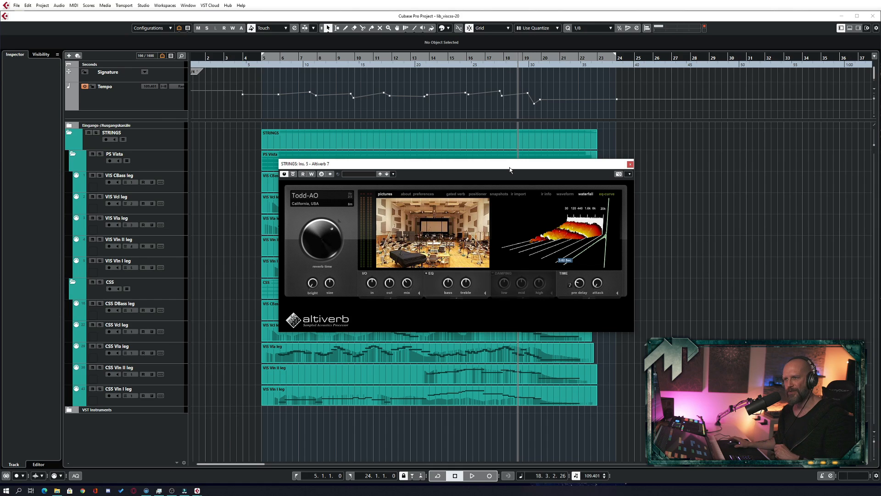
pyautogui.moveTo(502, 168); pyautogui.dragTo(510, 179)
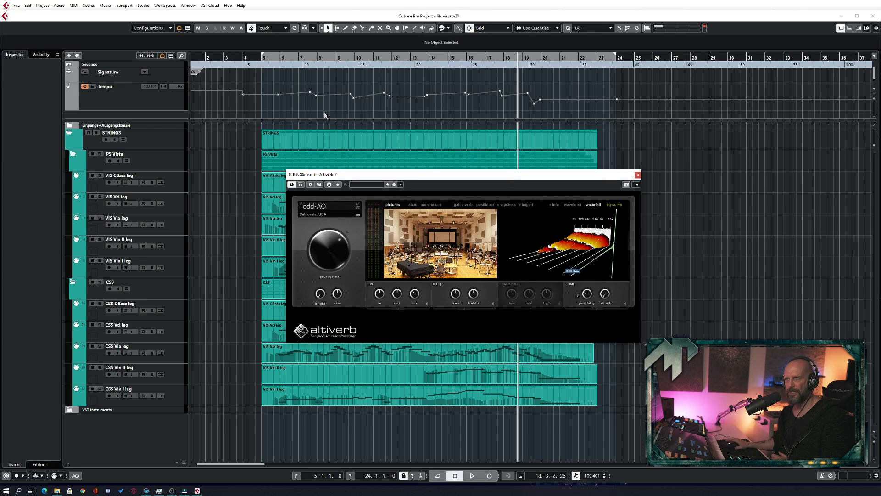
# Step: Check Altiverb's pre-delay, close it, and bring up the Seventh Heaven reverb on the ORCH channel with its window beside the clips
pyautogui.moveTo(588, 295)
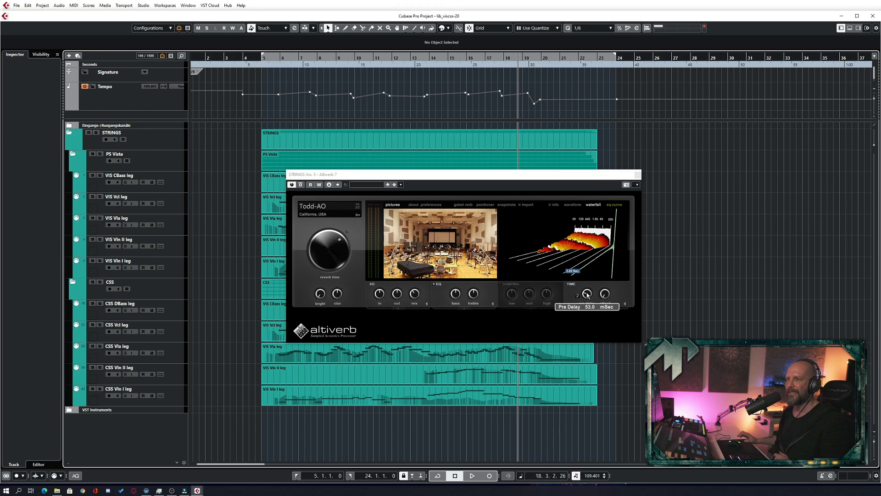
pyautogui.press('Escape')
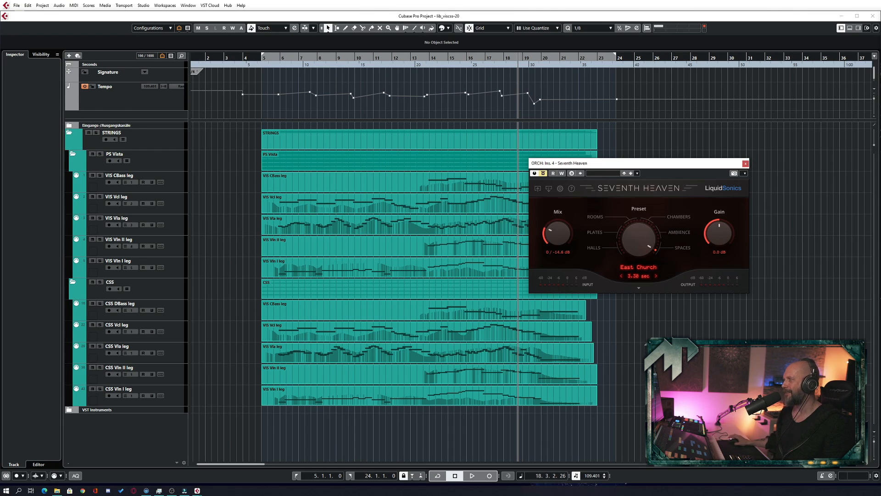
pyautogui.moveTo(698, 167); pyautogui.dragTo(654, 172)
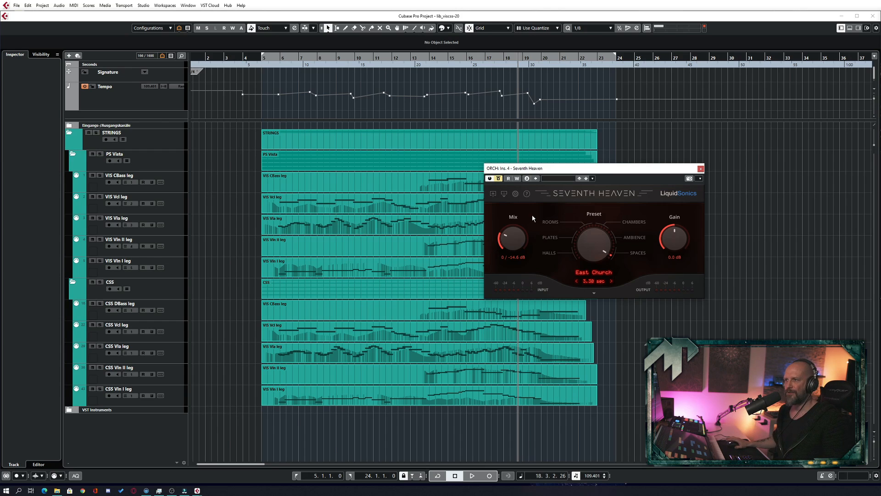
pyautogui.moveTo(561, 167); pyautogui.dragTo(631, 180)
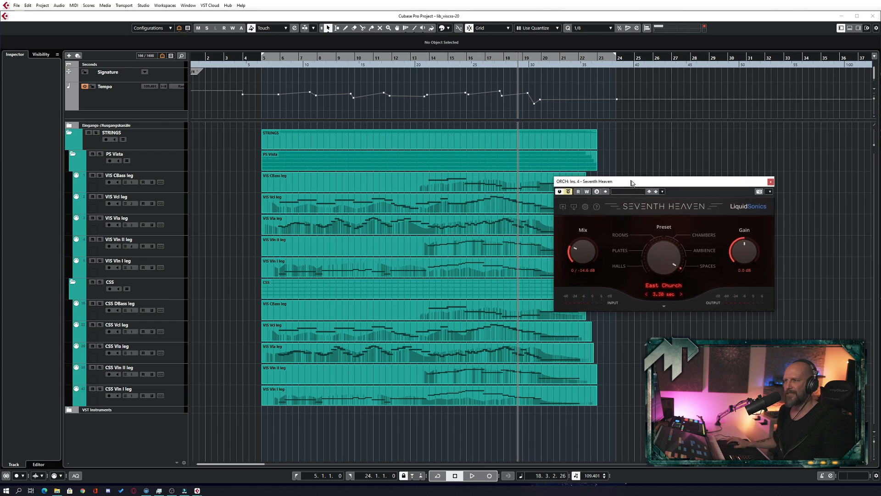
# Step: Play the layered strings from about bar 13 with Seventh Heaven bypassed
pyautogui.click(421, 67)
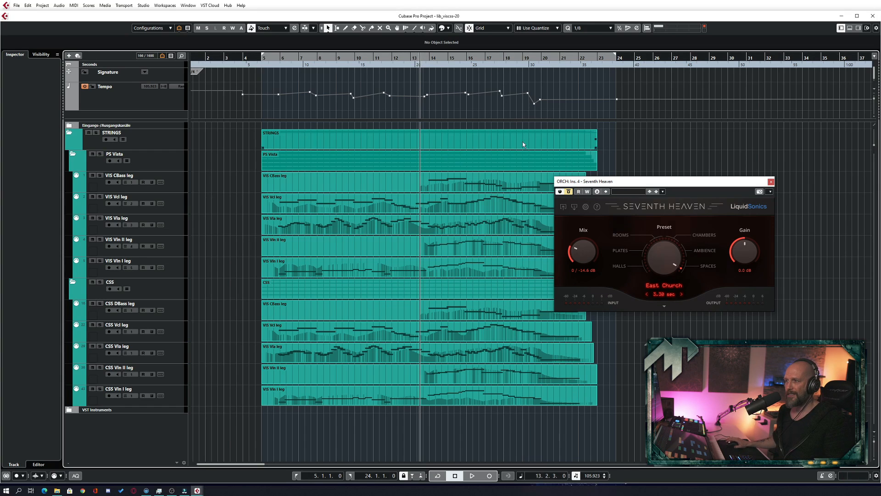
pyautogui.press('space')
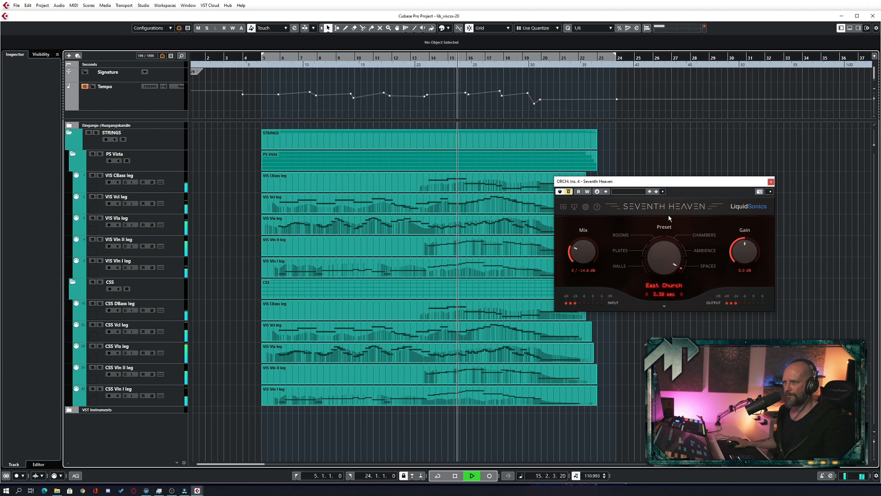
pyautogui.press('space')
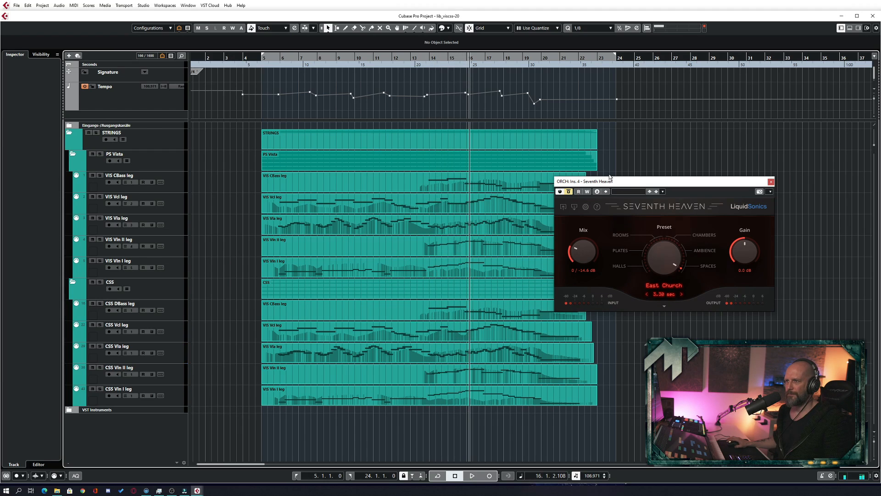
# Step: Reactivate Seventh Heaven with the East Church preset and play the same section from about bar 13
pyautogui.click(413, 57)
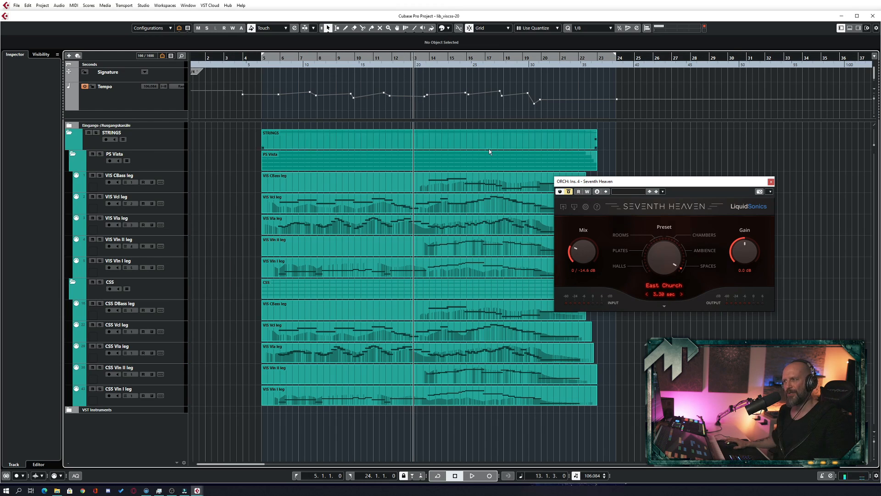
pyautogui.click(569, 192)
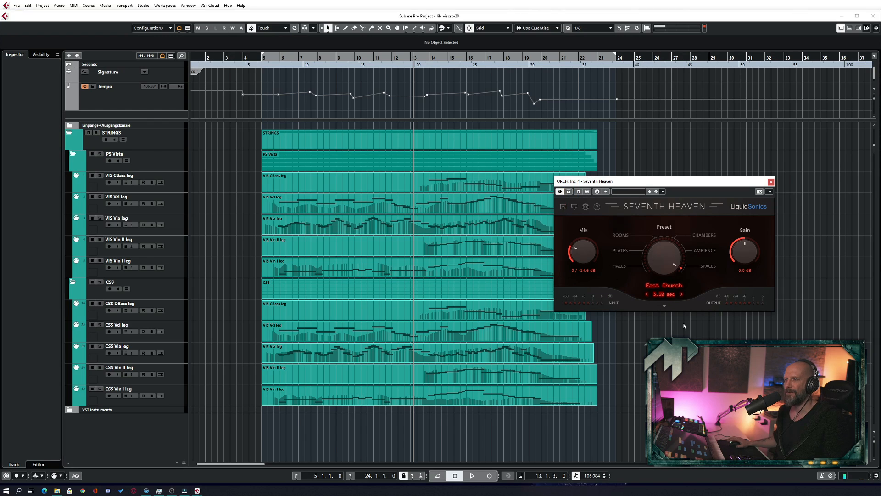
pyautogui.press('space')
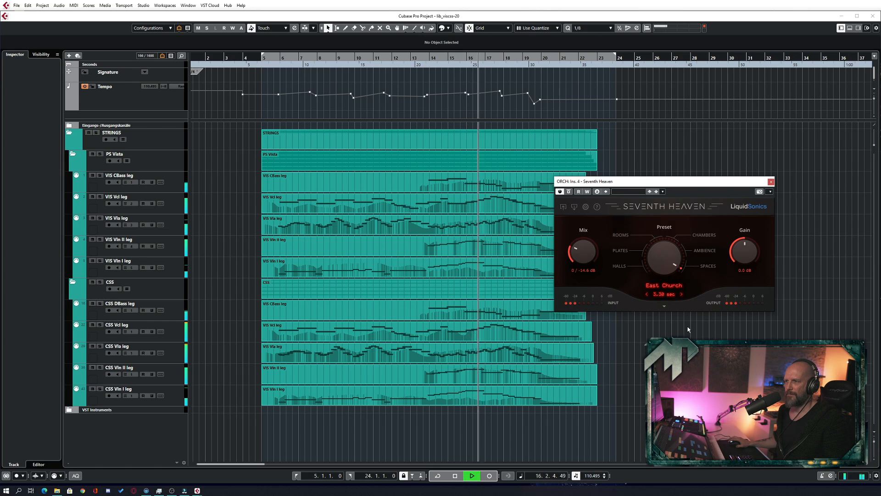
pyautogui.press('space')
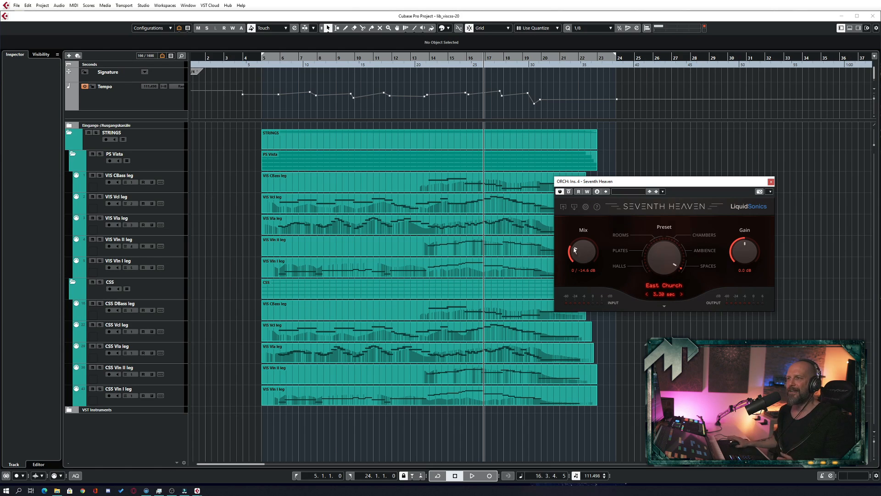
# Step: Play the whole passage from bar 5 with Altiverb and Seventh Heaven active, arranging their windows side by side, and close both windows
pyautogui.press('space')
pyautogui.moveTo(635, 178); pyautogui.dragTo(597, 180)
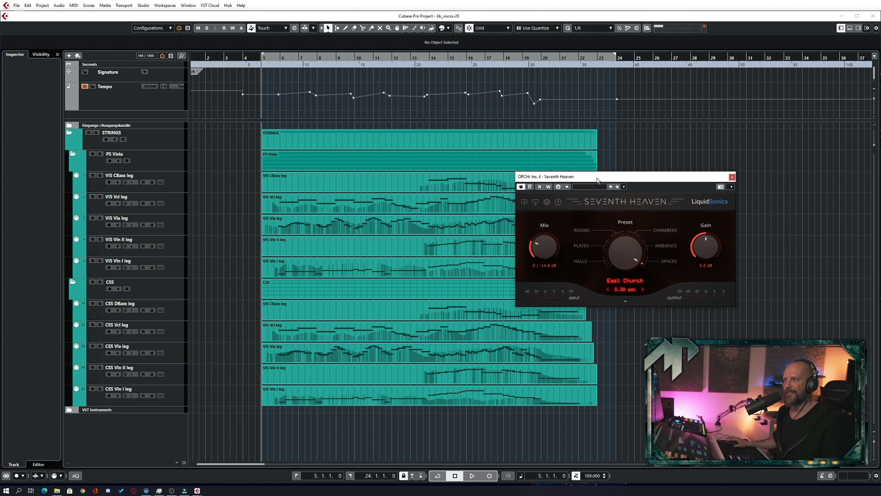
pyautogui.press('space')
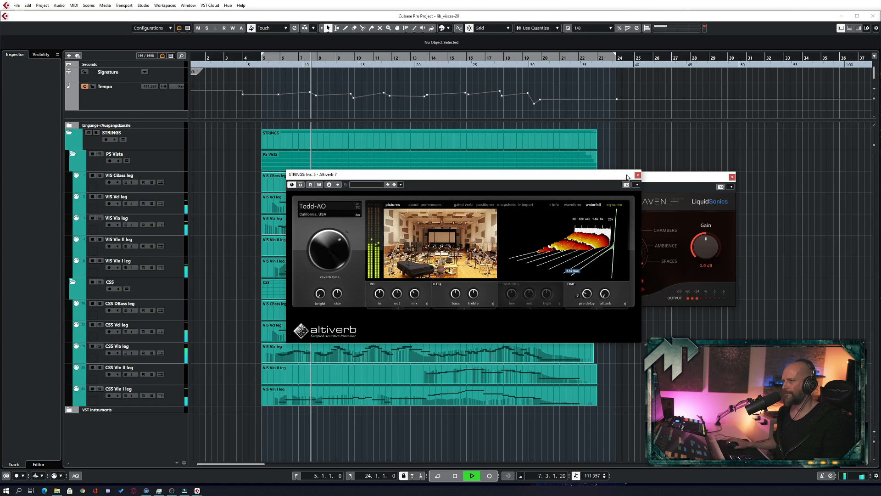
pyautogui.moveTo(585, 177); pyautogui.dragTo(389, 102)
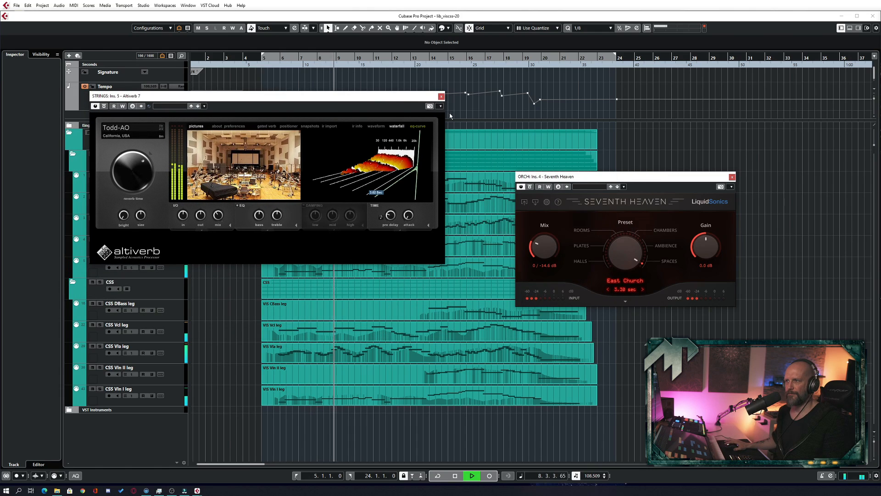
pyautogui.moveTo(617, 178); pyautogui.dragTo(575, 132)
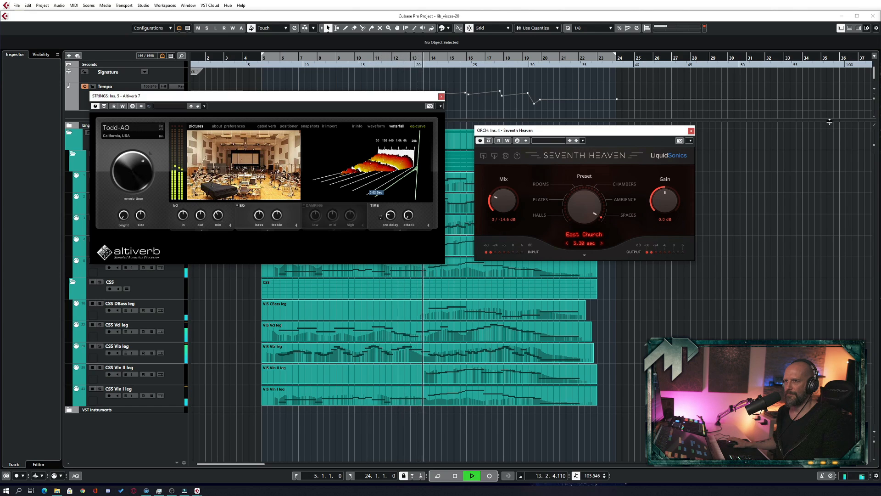
pyautogui.moveTo(389, 220)
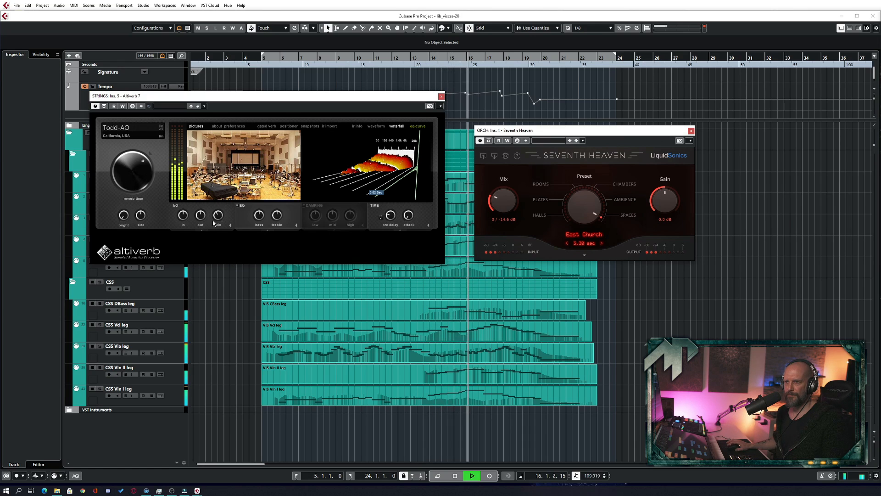
pyautogui.moveTo(218, 216)
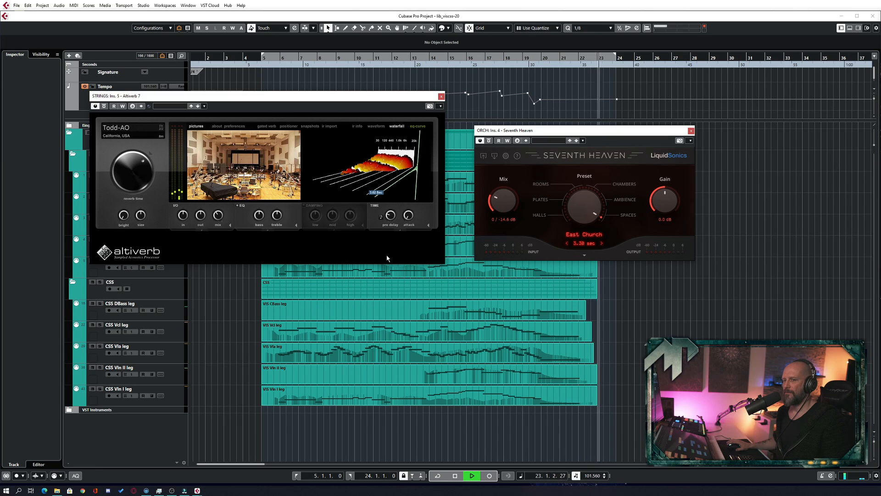
pyautogui.hotkey('ctrl', 'w')
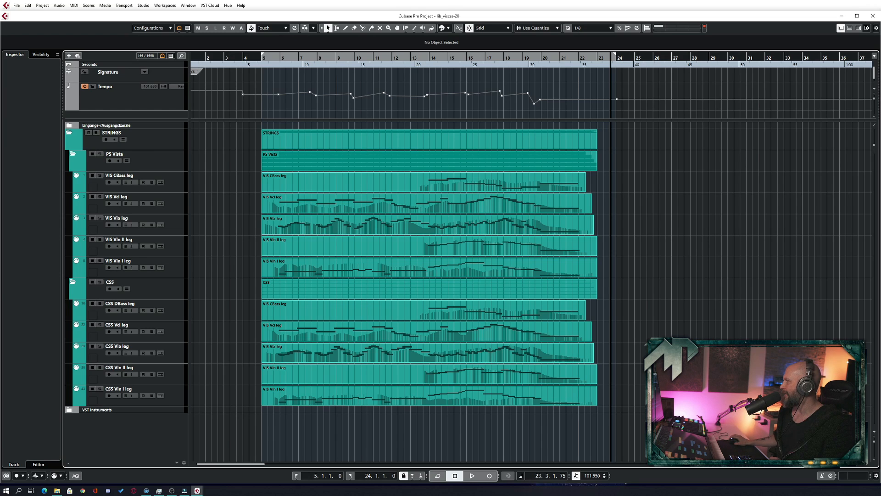
# Step: Open the Shadow Hills Mastering Compressor on the Stereo Out and move its window off the louder section of the clips
pyautogui.hotkey('ctrl', 'w')
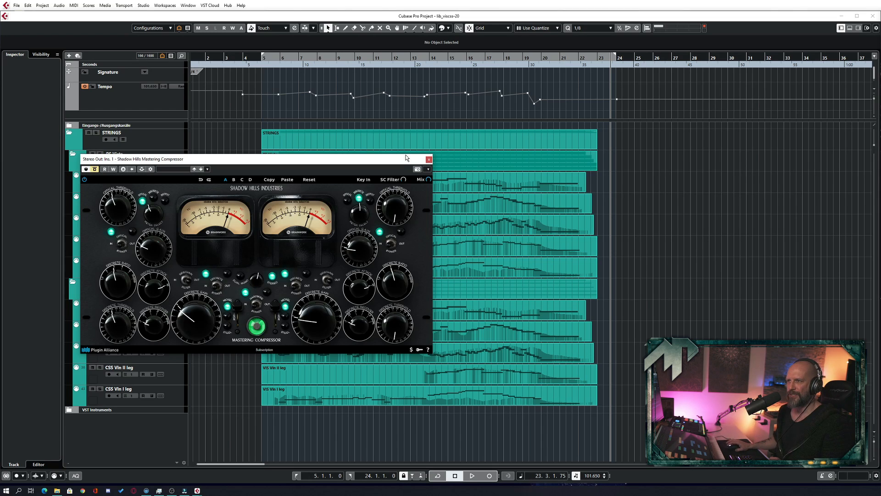
pyautogui.moveTo(406, 158); pyautogui.dragTo(641, 173)
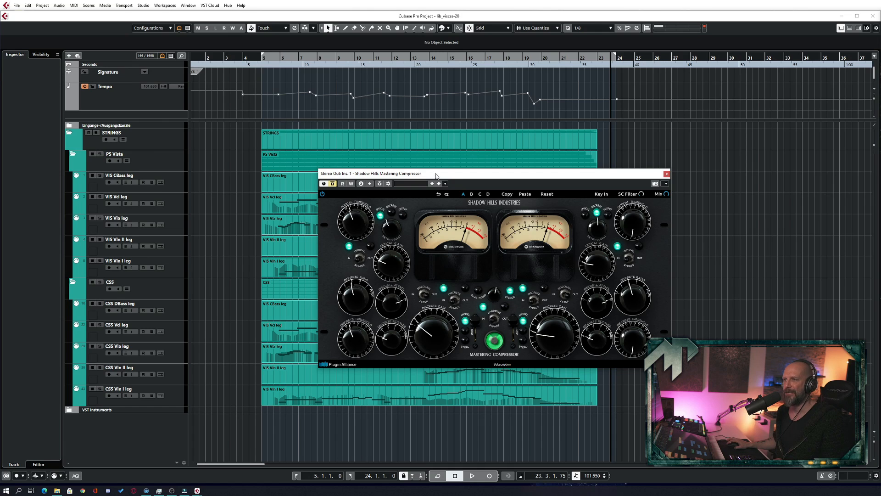
pyautogui.moveTo(451, 176); pyautogui.dragTo(181, 127)
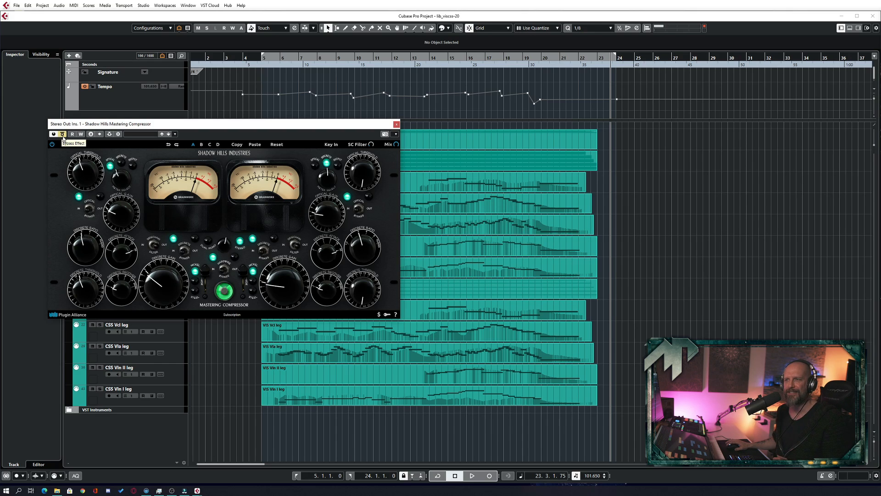
# Step: Play the layered strings from about bar 13 with the Shadow Hills compressor bypassed
pyautogui.click(422, 58)
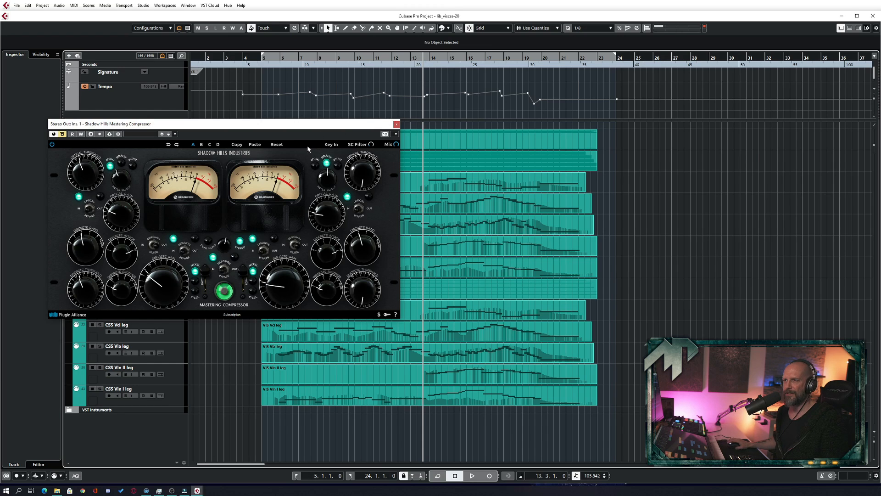
pyautogui.press('space')
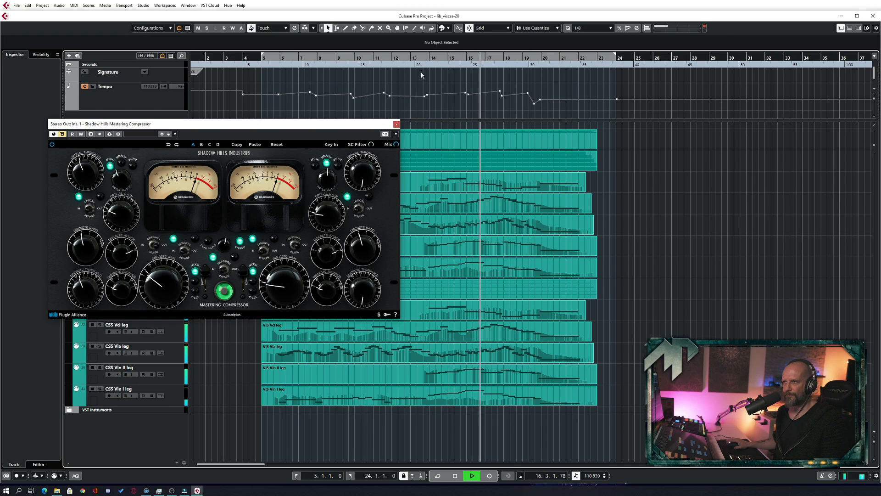
pyautogui.press('space')
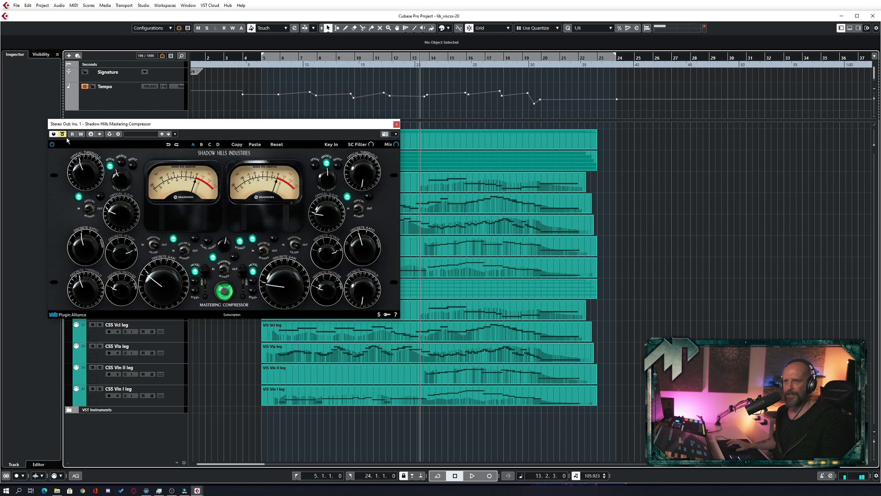
# Step: Play again from about bar 13 with the Shadow Hills compressor active, switching its bypass on and back off during playback
pyautogui.press('space')
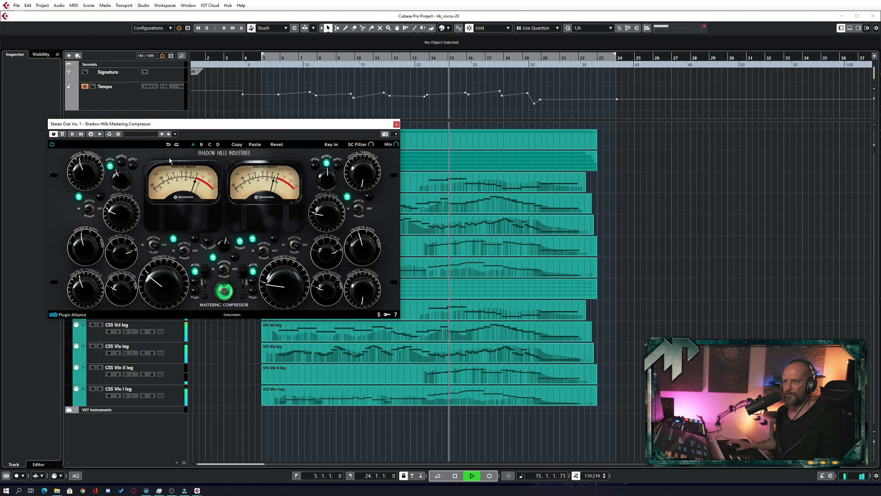
pyautogui.click(63, 134)
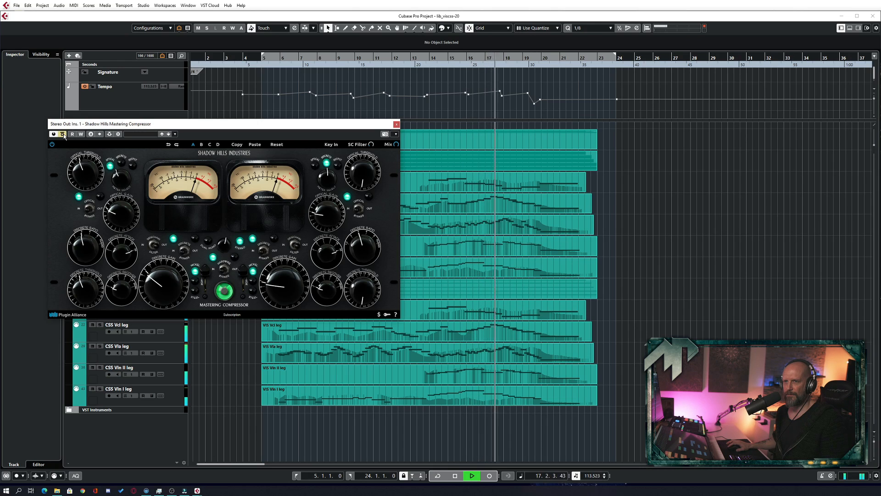
pyautogui.click(63, 134)
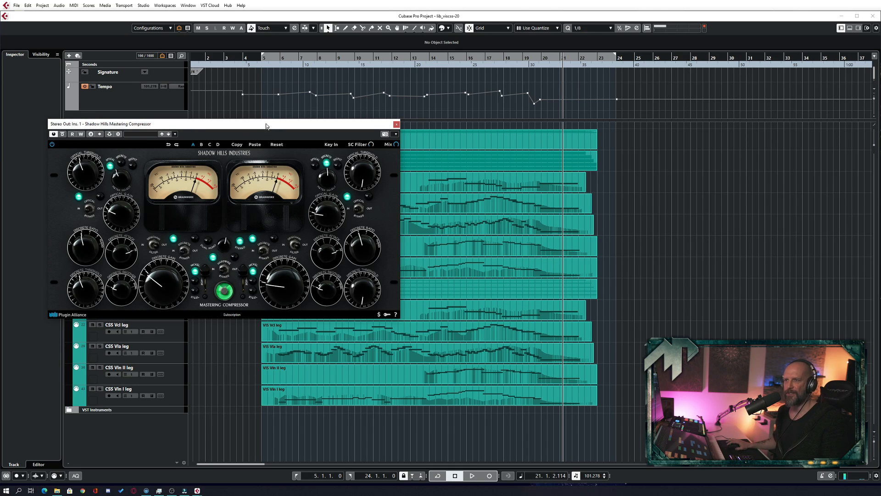
# Step: Replay the layered strings from about bar 13, comparing the Shadow Hills compressor bypassed and active, and close its window
pyautogui.moveTo(266, 124); pyautogui.dragTo(260, 125)
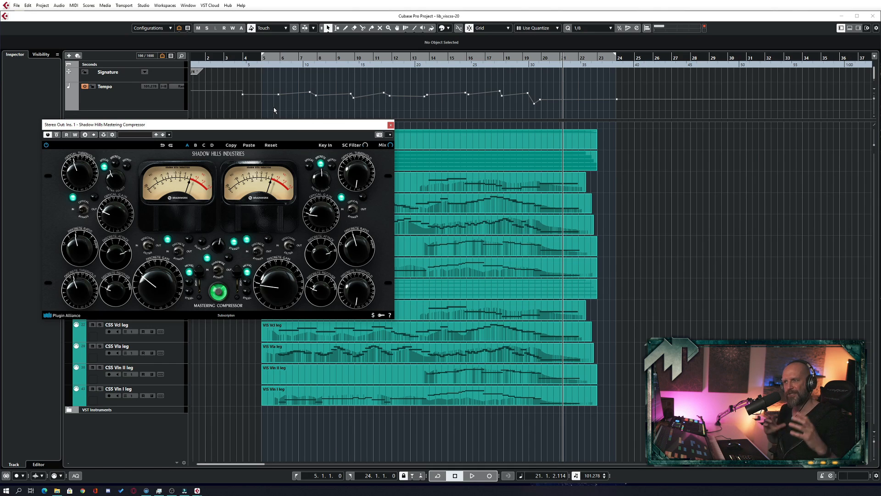
pyautogui.click(423, 59)
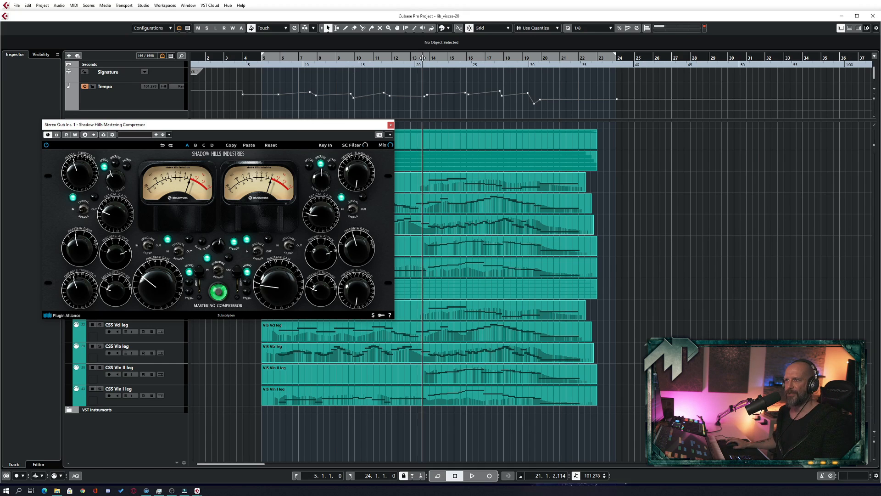
pyautogui.press('space')
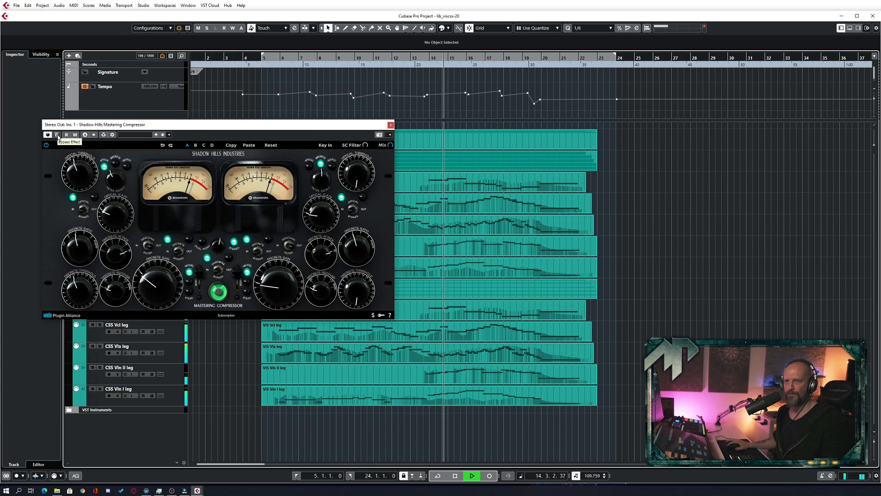
pyautogui.click(56, 135)
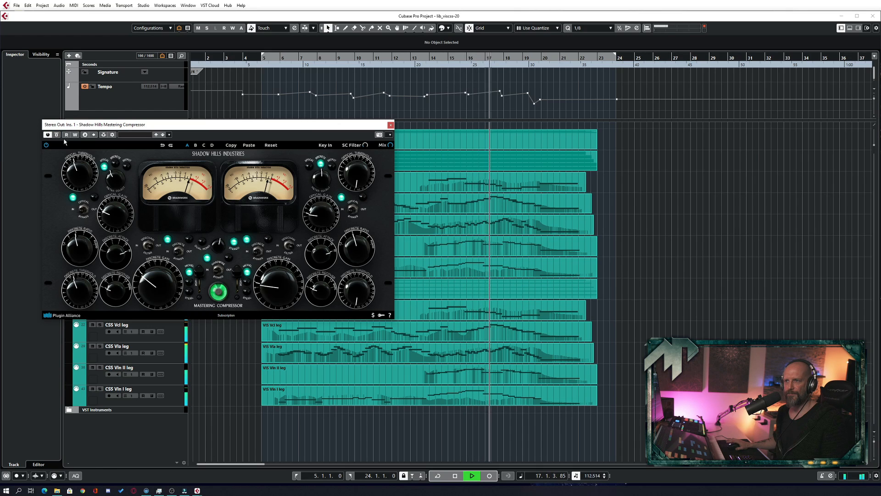
pyautogui.press('space')
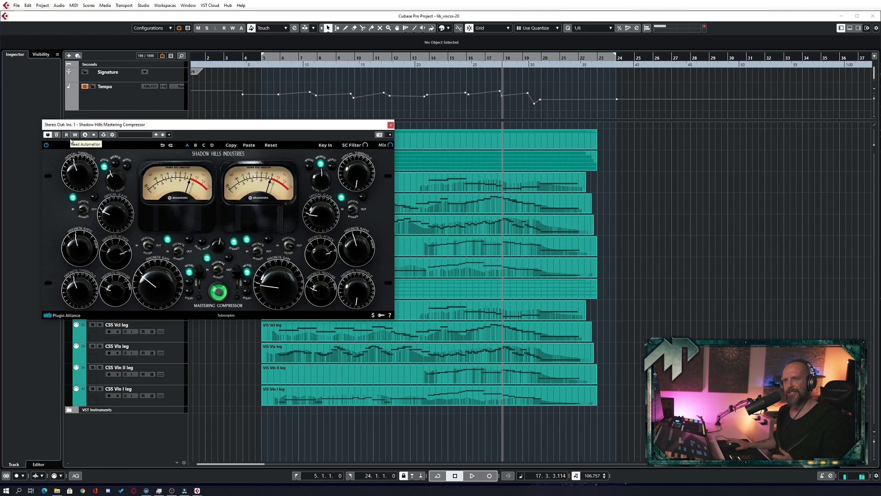
pyautogui.click(390, 125)
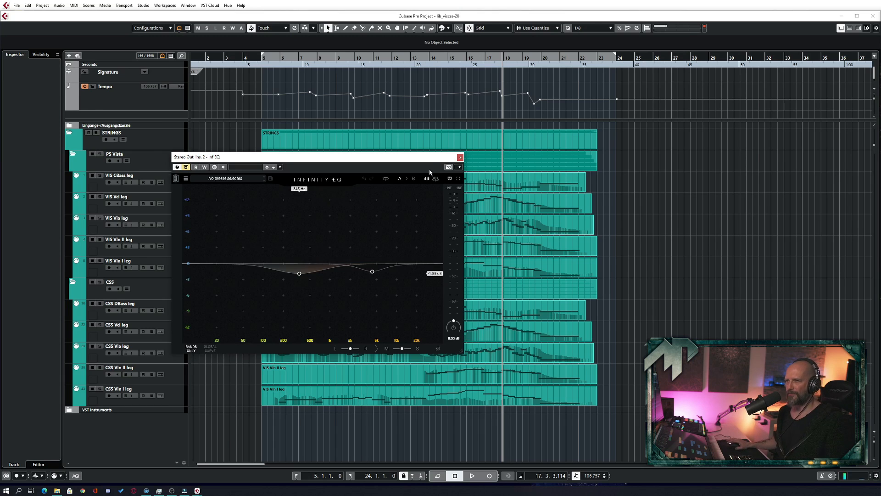
# Step: Move the Infinity EQ window off the louder section of the clips and inspect its low-mid and upper-mid cut bands
pyautogui.moveTo(418, 154); pyautogui.dragTo(406, 140)
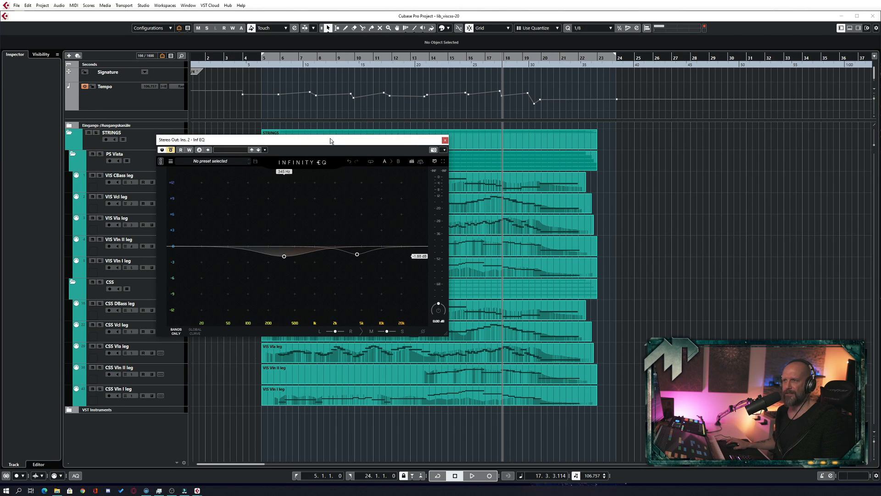
pyautogui.moveTo(331, 141); pyautogui.dragTo(275, 153)
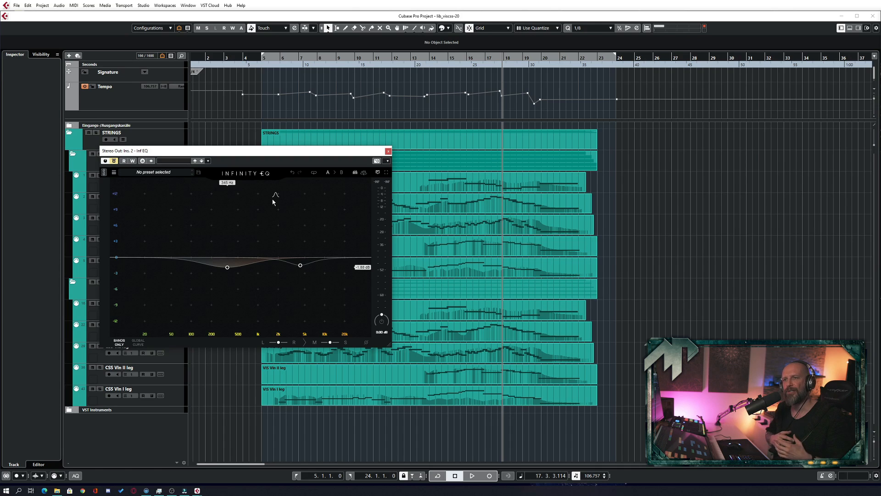
pyautogui.moveTo(220, 270)
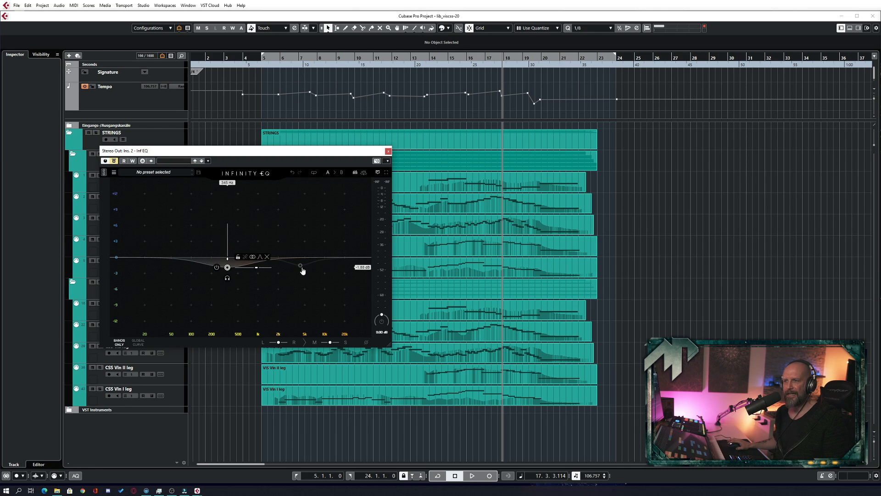
pyautogui.moveTo(305, 265)
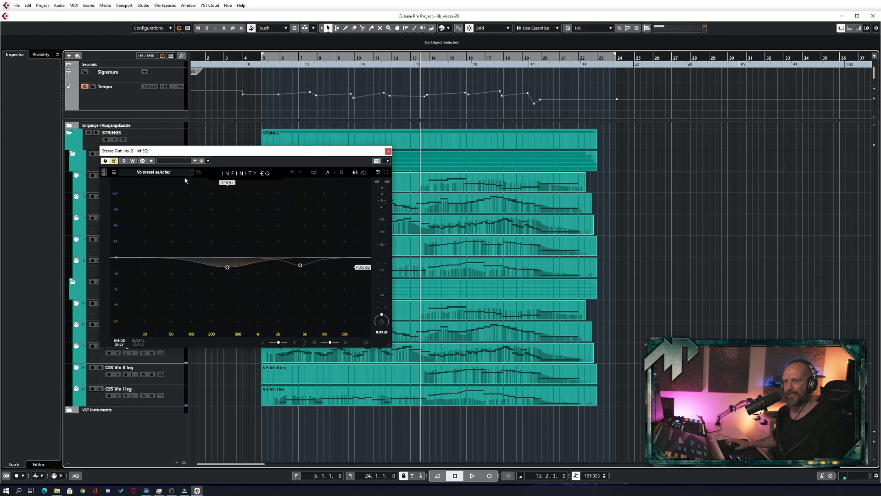
# Step: Play the layered strings from about bar 13, comparing Infinity EQ bypassed and active, and leave the EQ active
pyautogui.click(115, 161)
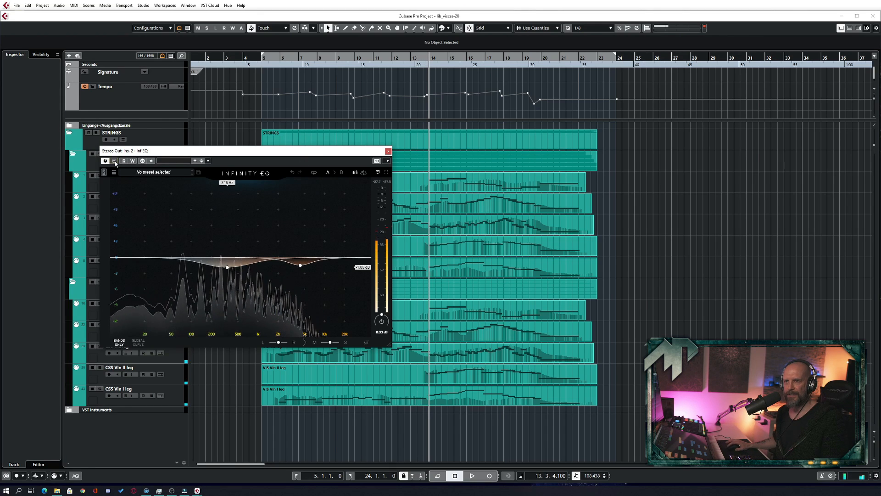
pyautogui.press('space')
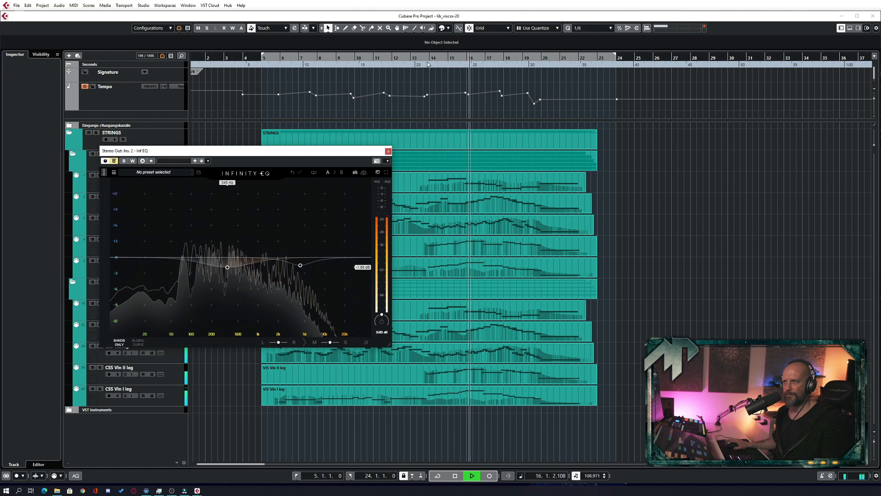
pyautogui.press('space')
pyautogui.click(113, 161)
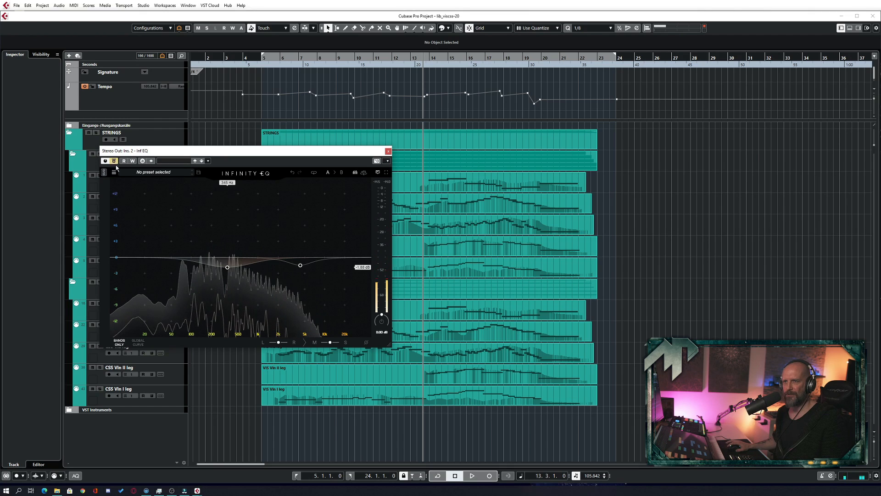
pyautogui.press('space')
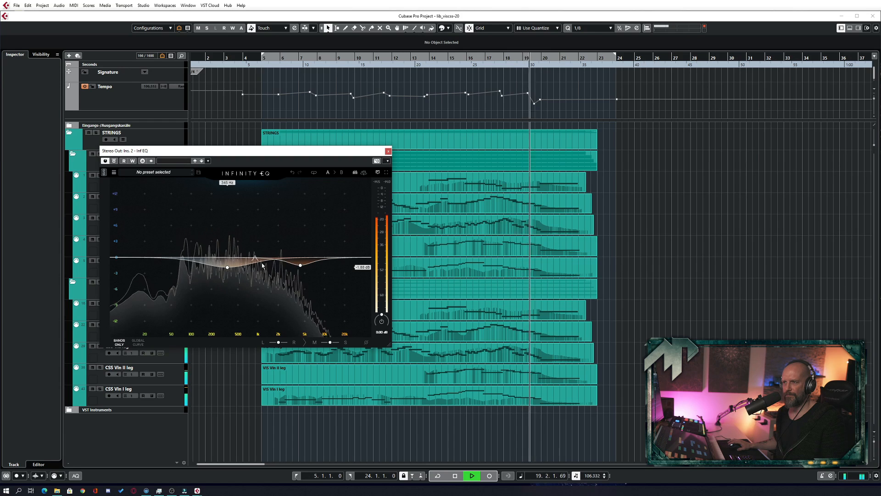
pyautogui.press('space')
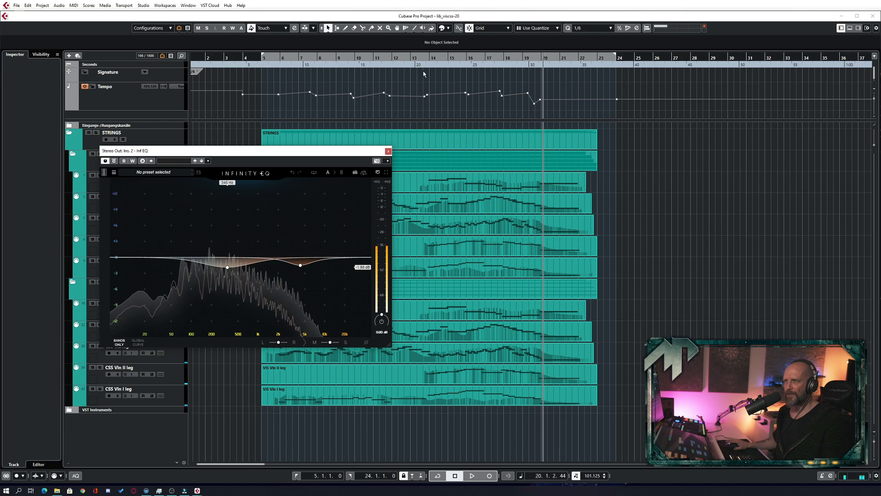
# Step: Play from about bar 13 with the EQ's 4.28 kHz cut switched off, turning the band back on during playback
pyautogui.click(420, 57)
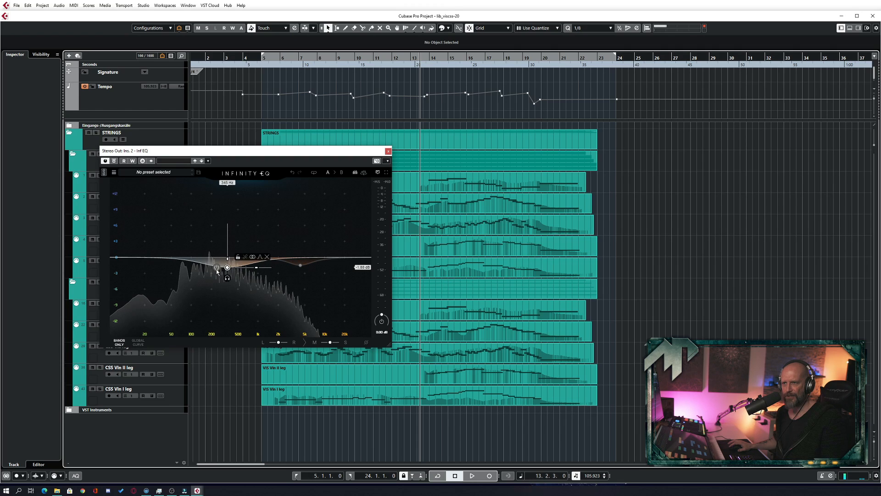
pyautogui.click(300, 265)
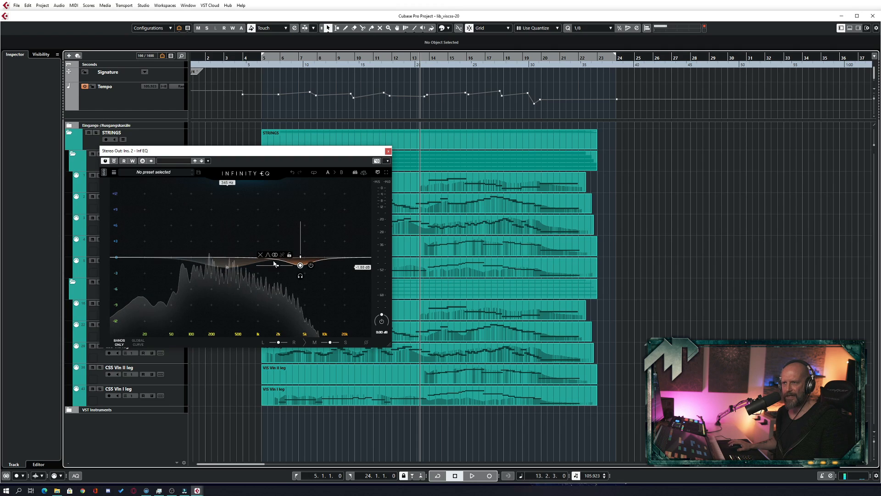
pyautogui.click(311, 265)
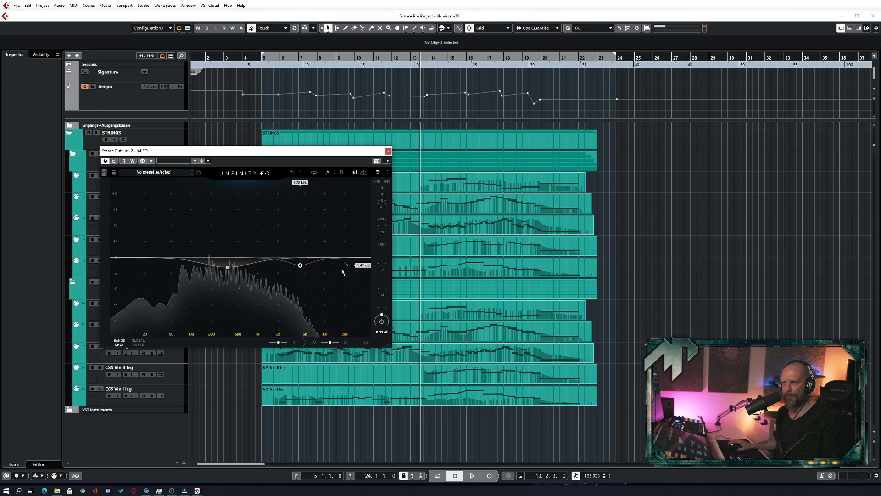
pyautogui.press('space')
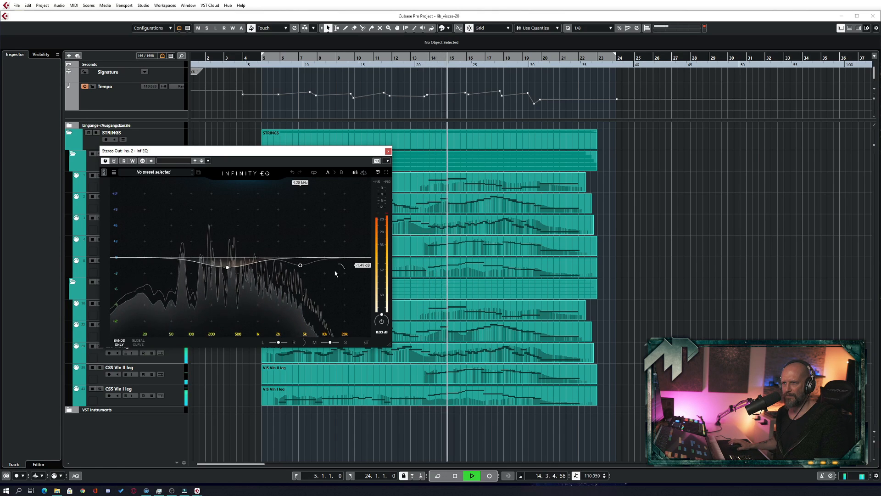
pyautogui.click(310, 266)
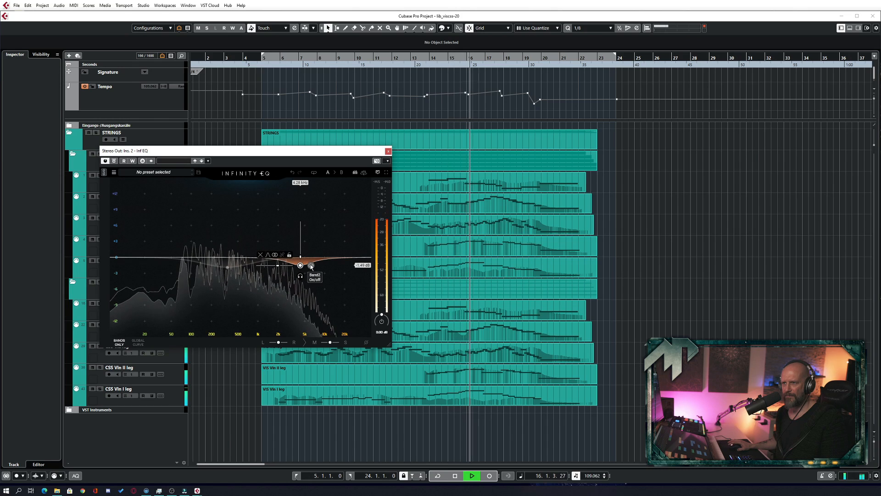
pyautogui.press('space')
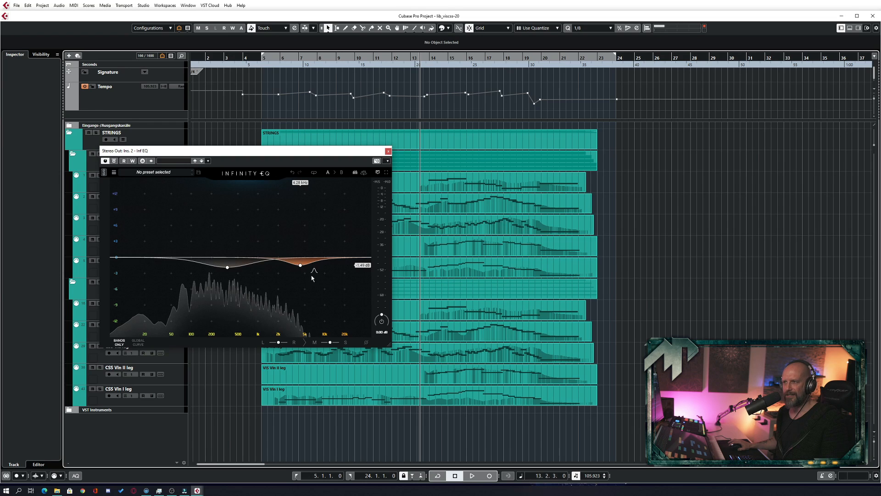
# Step: Replay from about bar 13, toggling the 4.28 kHz band off and on several times and leaving it on
pyautogui.press('space')
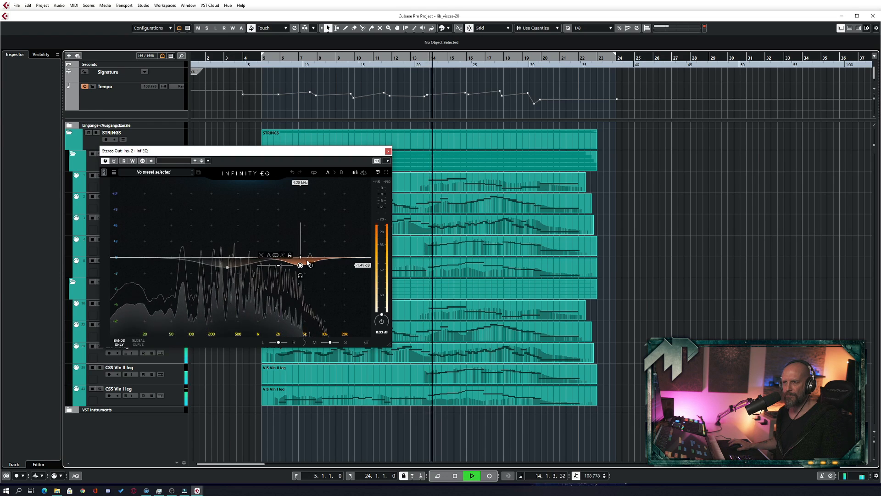
pyautogui.click(310, 265)
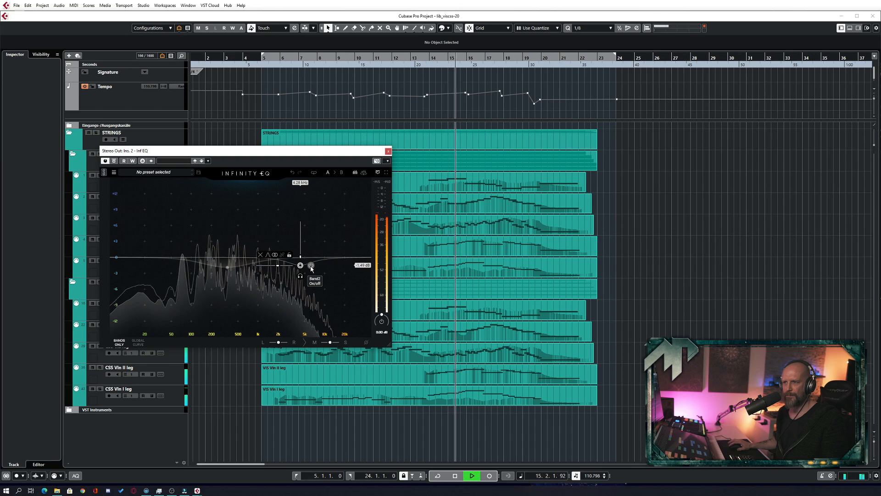
pyautogui.click(310, 266)
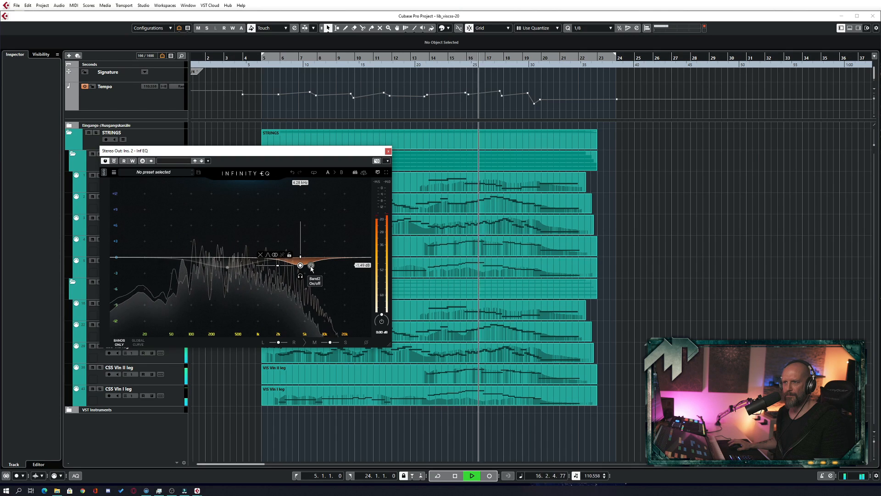
pyautogui.click(311, 266)
pyautogui.click(310, 266)
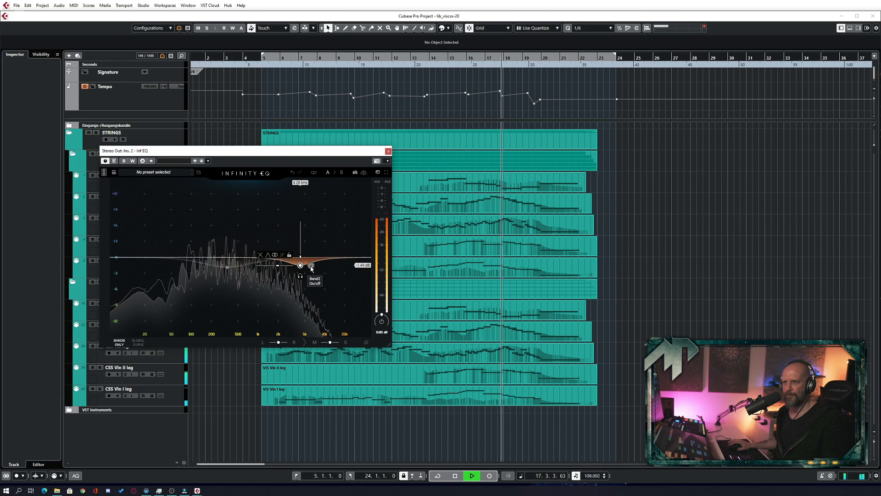
pyautogui.press('space')
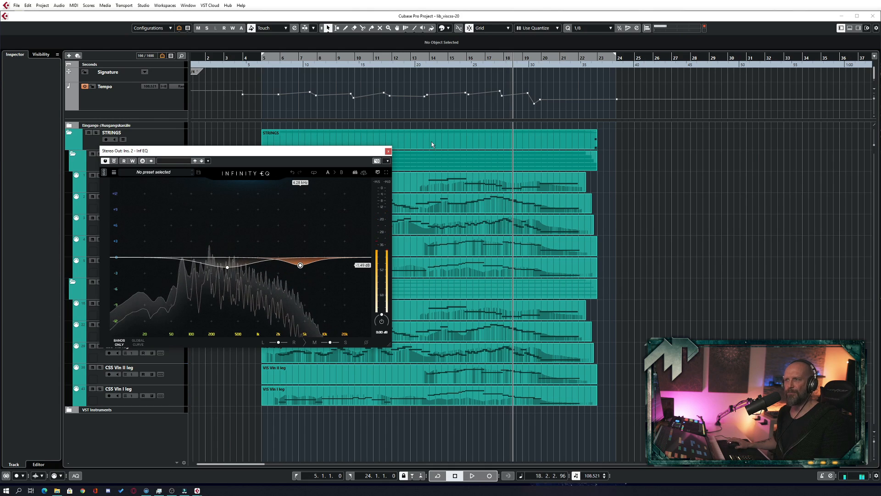
# Step: Play from about bar 13 comparing the EQ's low-mid cut (Band 1) off and on, leave it on, and close the EQ window
pyautogui.click(416, 64)
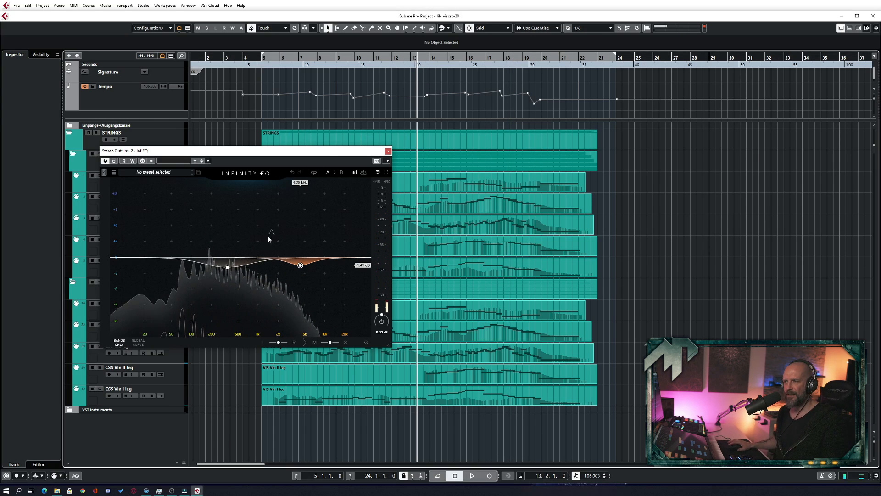
pyautogui.moveTo(238, 269)
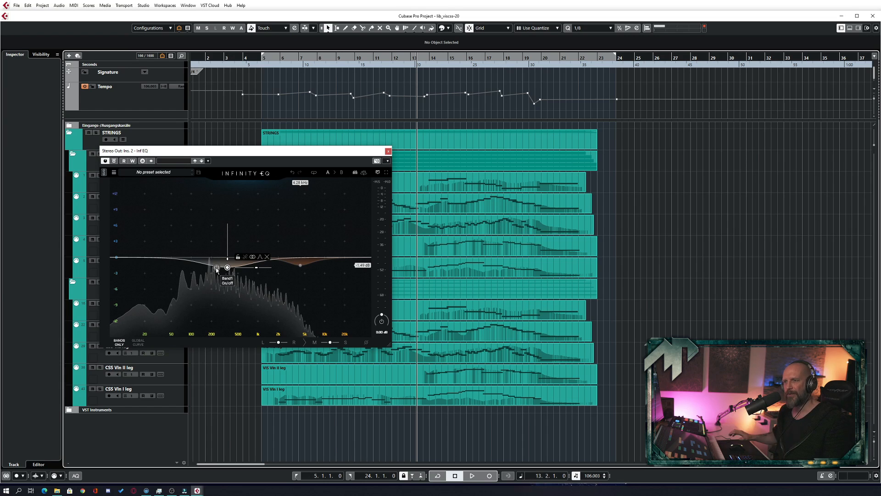
pyautogui.press('space')
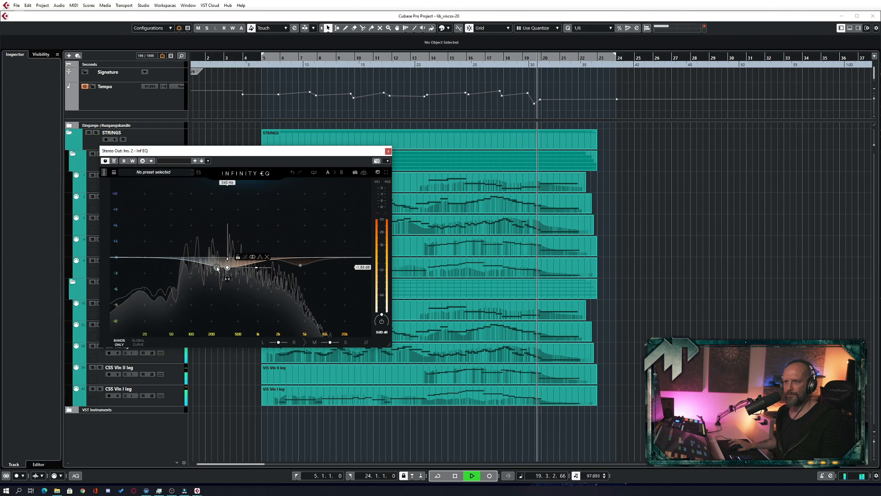
pyautogui.press('space')
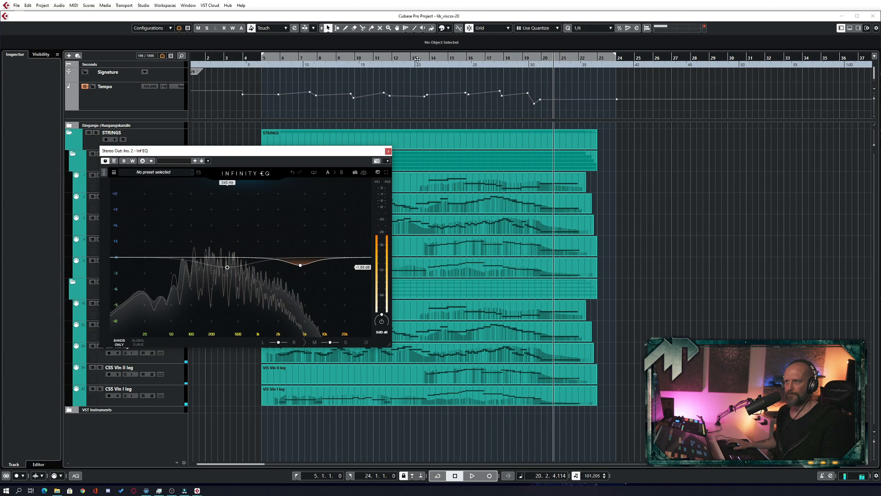
pyautogui.press('space')
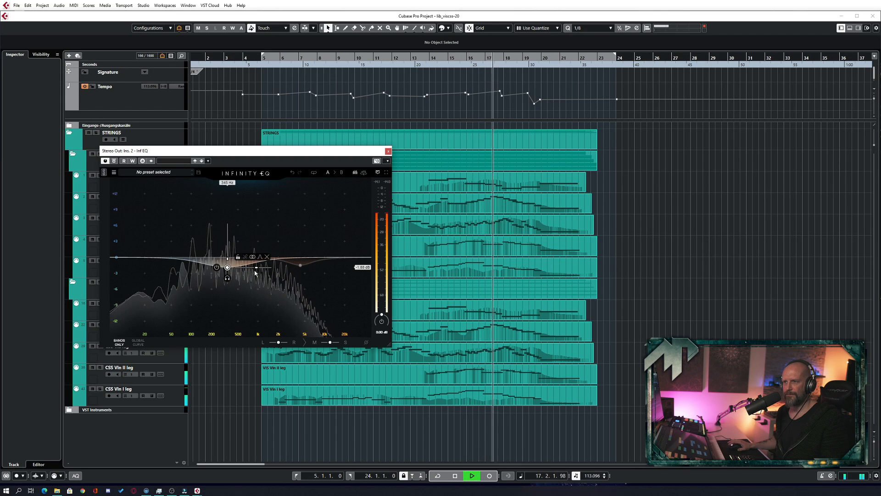
pyautogui.press('space')
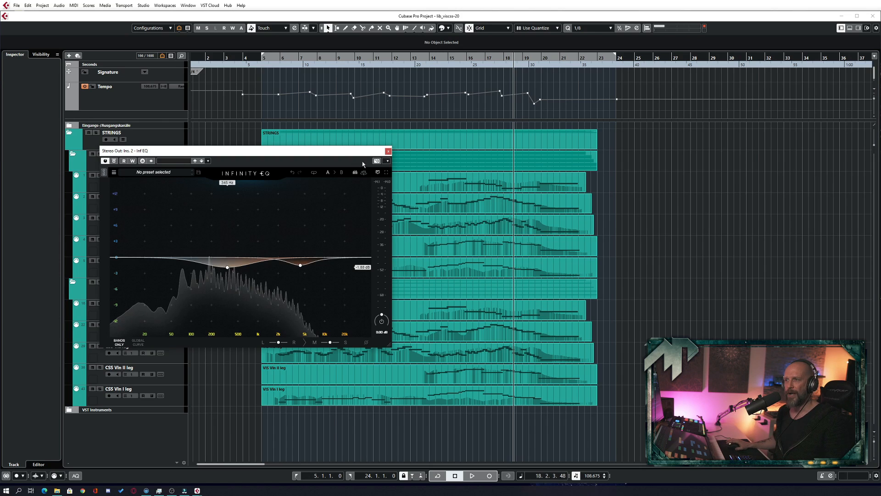
pyautogui.click(388, 151)
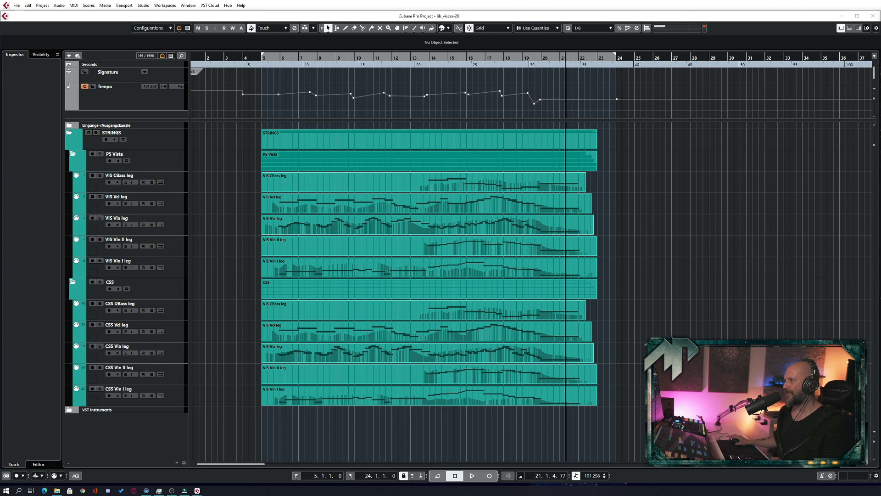
# Step: Play the strings from about bar 13 with Virtual Tape Machines bypassed, toggle it on and off during playback, and leave it active
pyautogui.moveTo(534, 134); pyautogui.dragTo(193, 143)
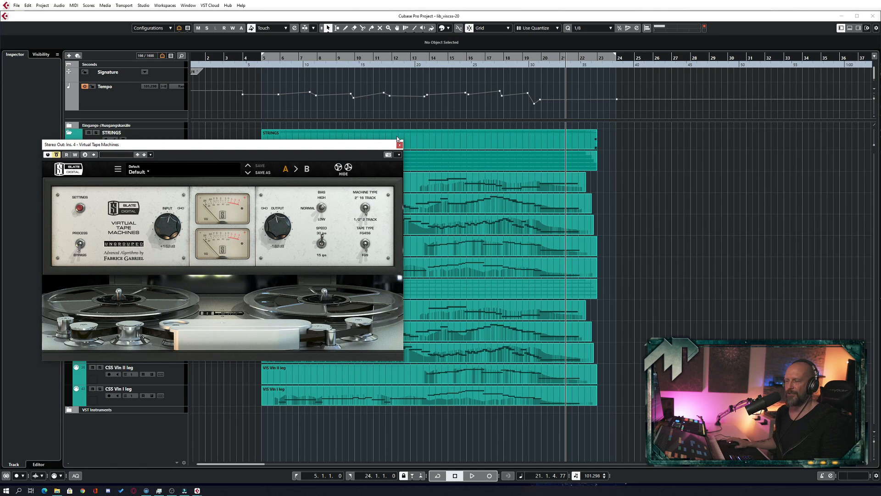
pyautogui.click(417, 61)
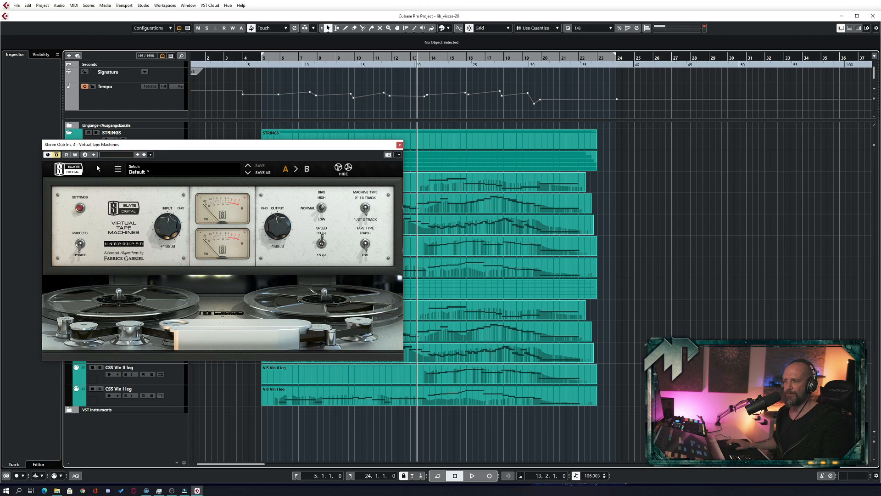
pyautogui.click(58, 156)
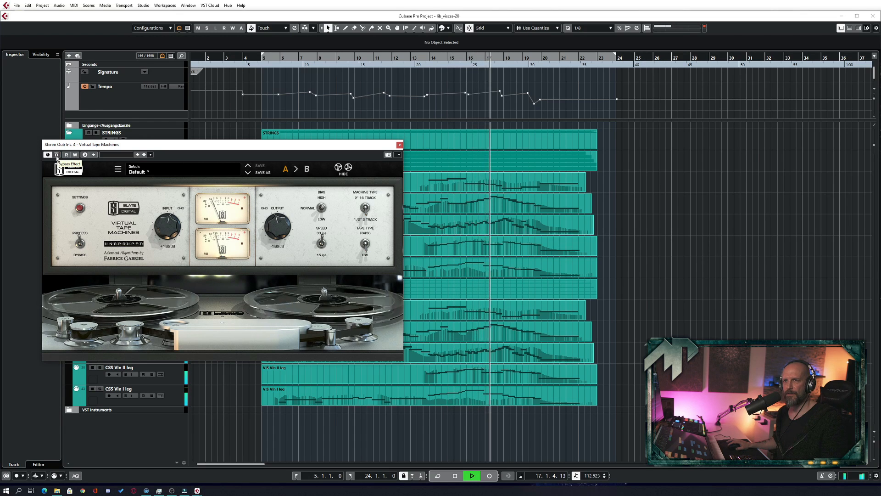
pyautogui.click(57, 156)
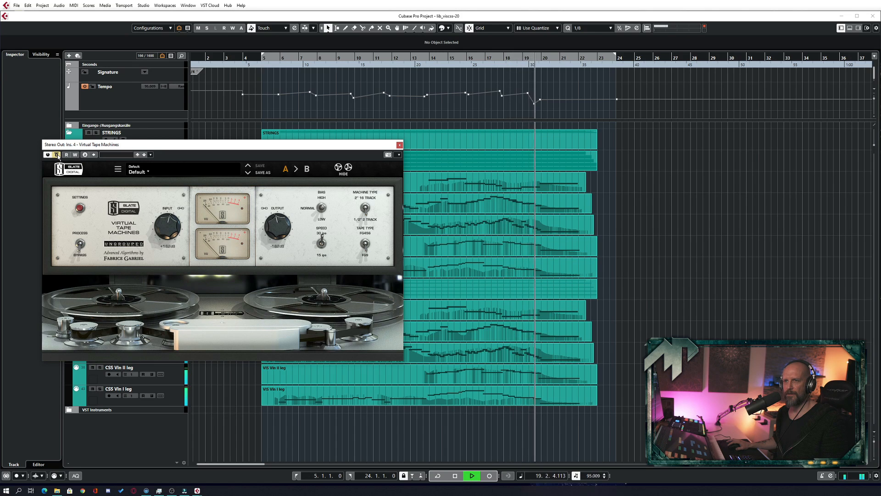
pyautogui.click(56, 155)
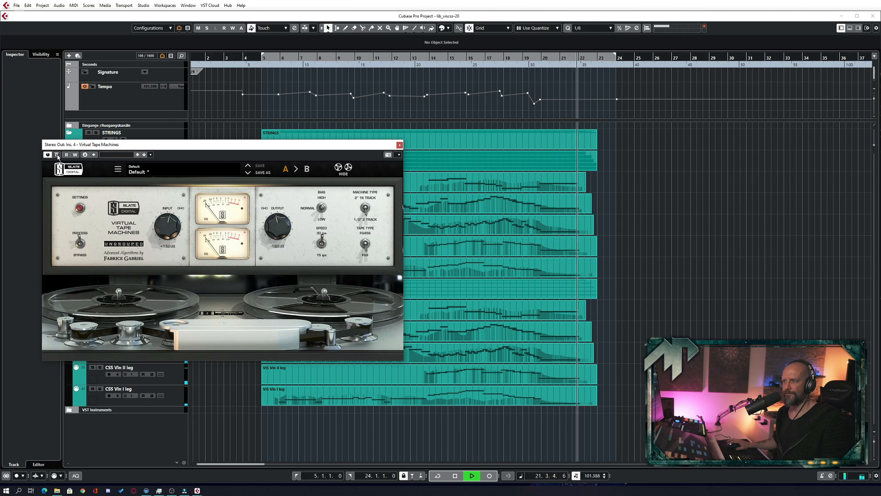
pyautogui.press('space')
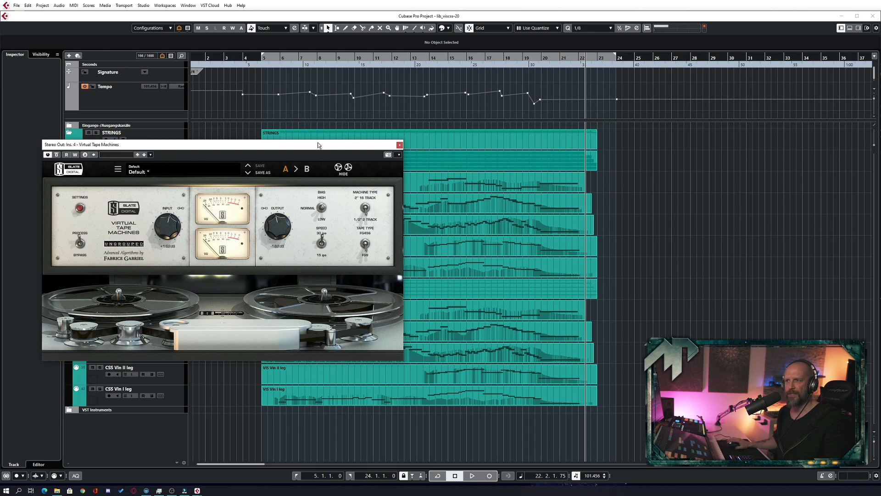
# Step: Replay from about bar 13, bypassing and re-enabling Virtual Tape Machines during playback, close its window and stop playback
pyautogui.click(418, 64)
pyautogui.press('space')
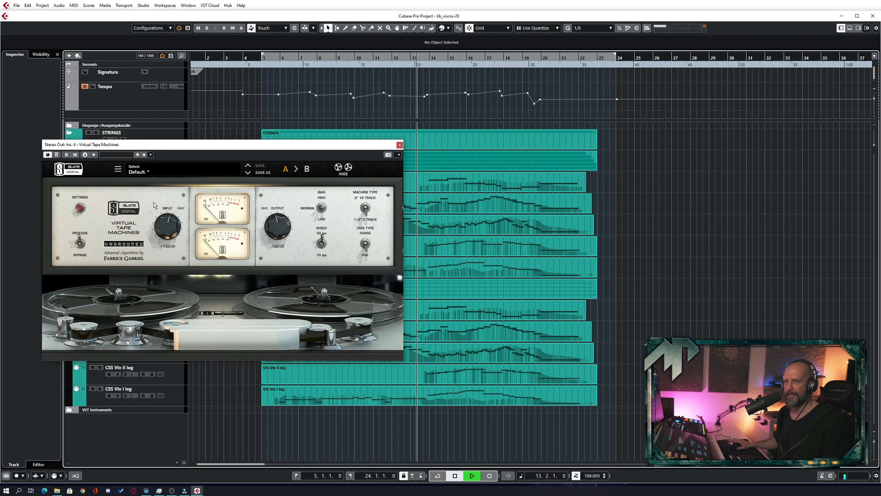
pyautogui.click(57, 155)
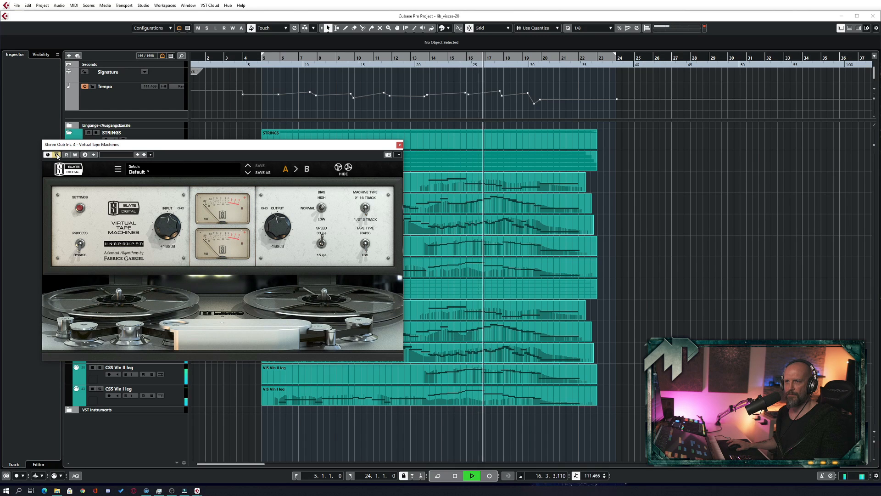
pyautogui.click(57, 157)
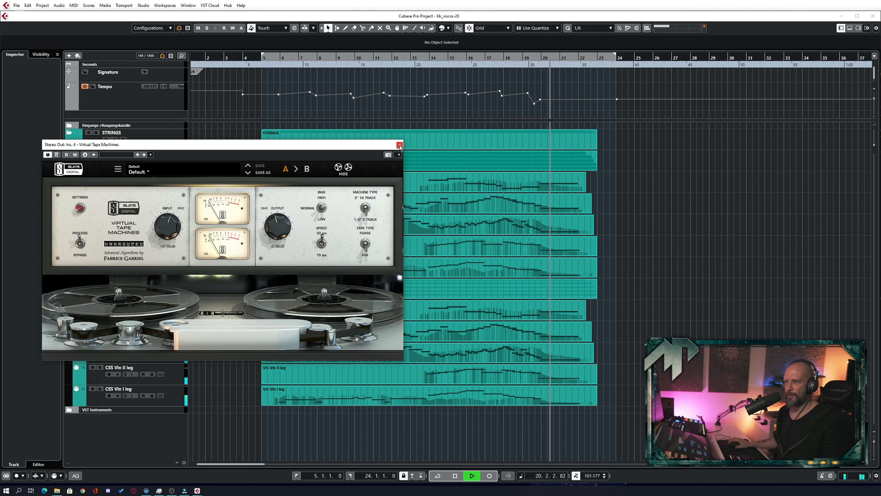
pyautogui.click(400, 146)
pyautogui.press('space')
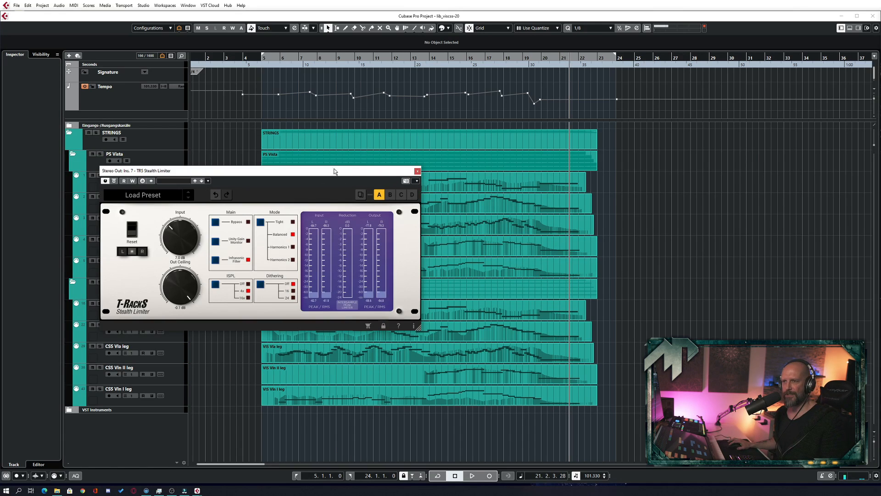
# Step: Play from about bar 13 to check the TR5 Stealth Limiter's input, reduction and output meters, stop playback and close the limiter window
pyautogui.moveTo(334, 172); pyautogui.dragTo(342, 166)
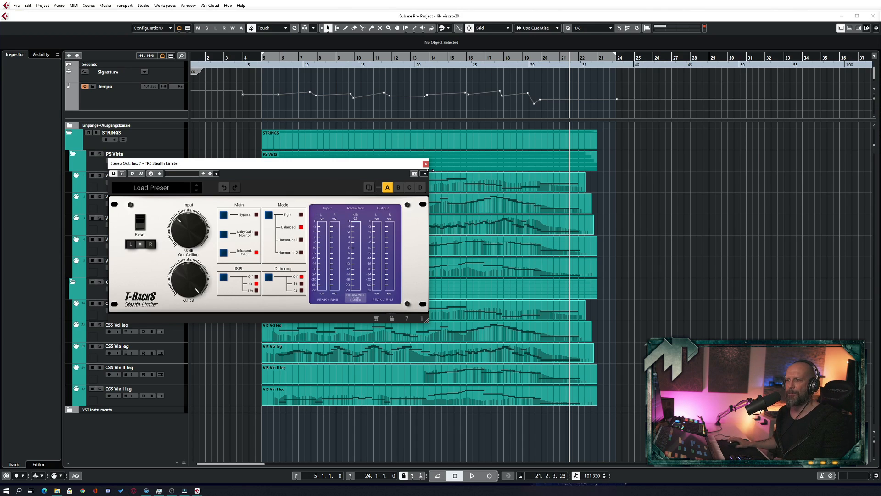
pyautogui.click(420, 58)
pyautogui.press('space')
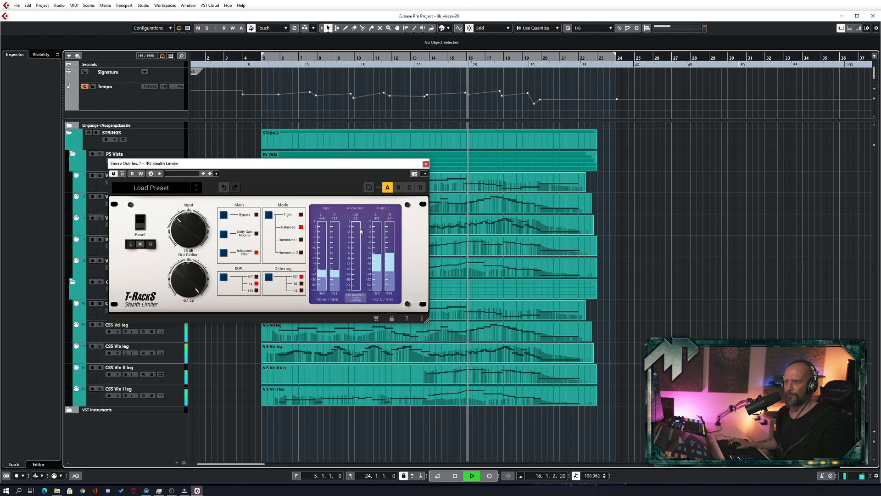
pyautogui.press('space')
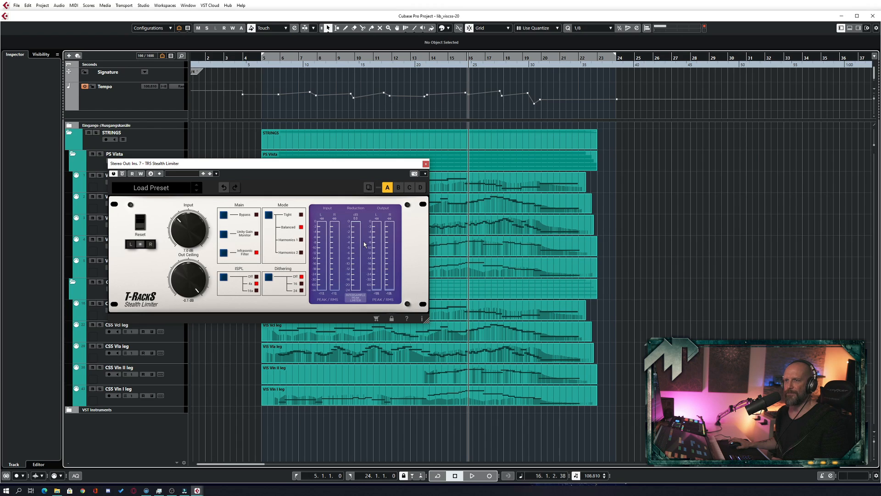
pyautogui.click(426, 164)
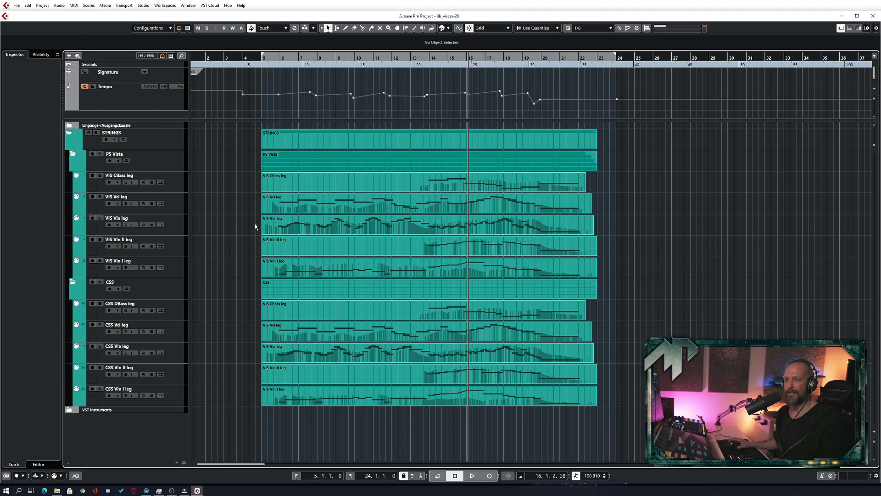